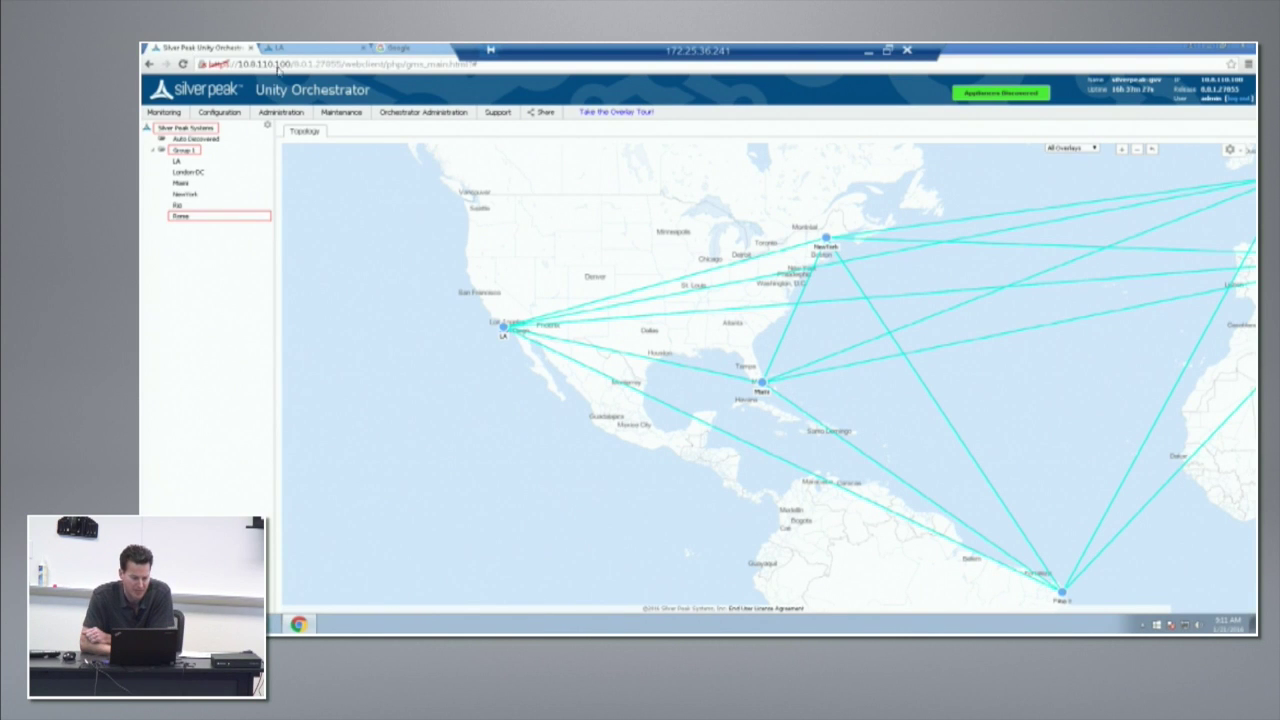
Reload the orchestrator page and approve the appliance waiting in the Discovered Appliances list.
click(338, 68)
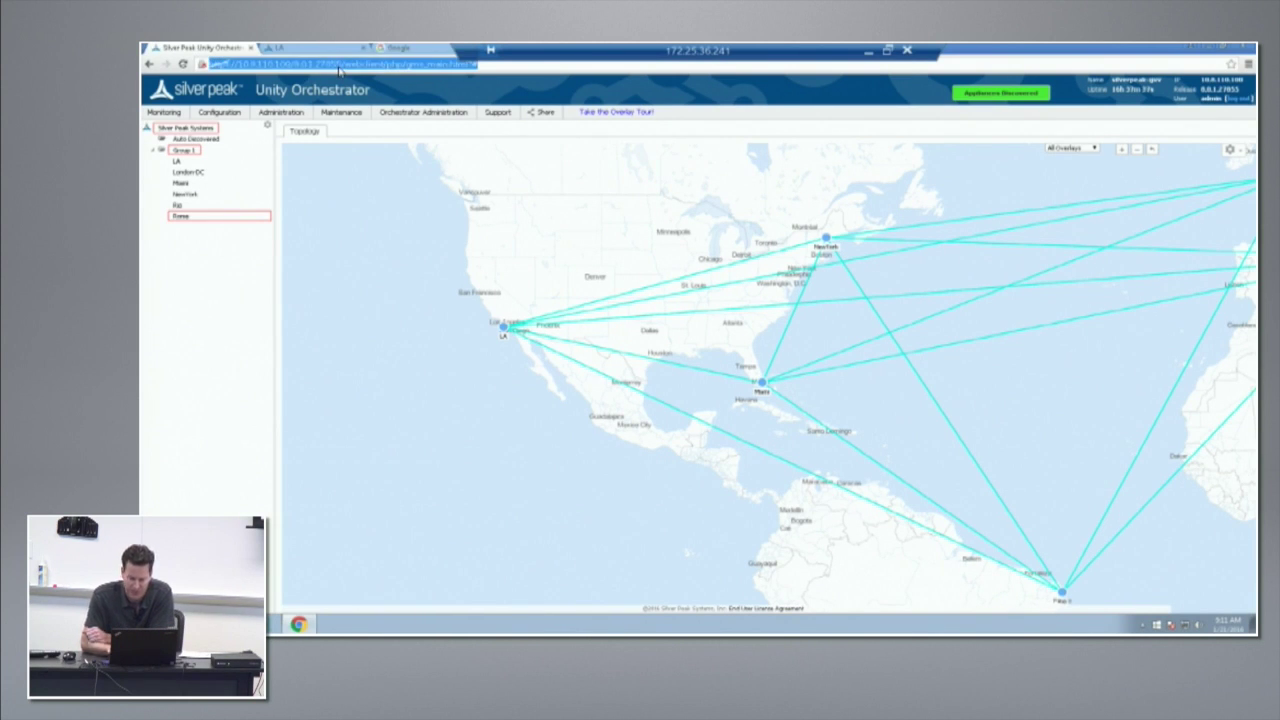
key(Return)
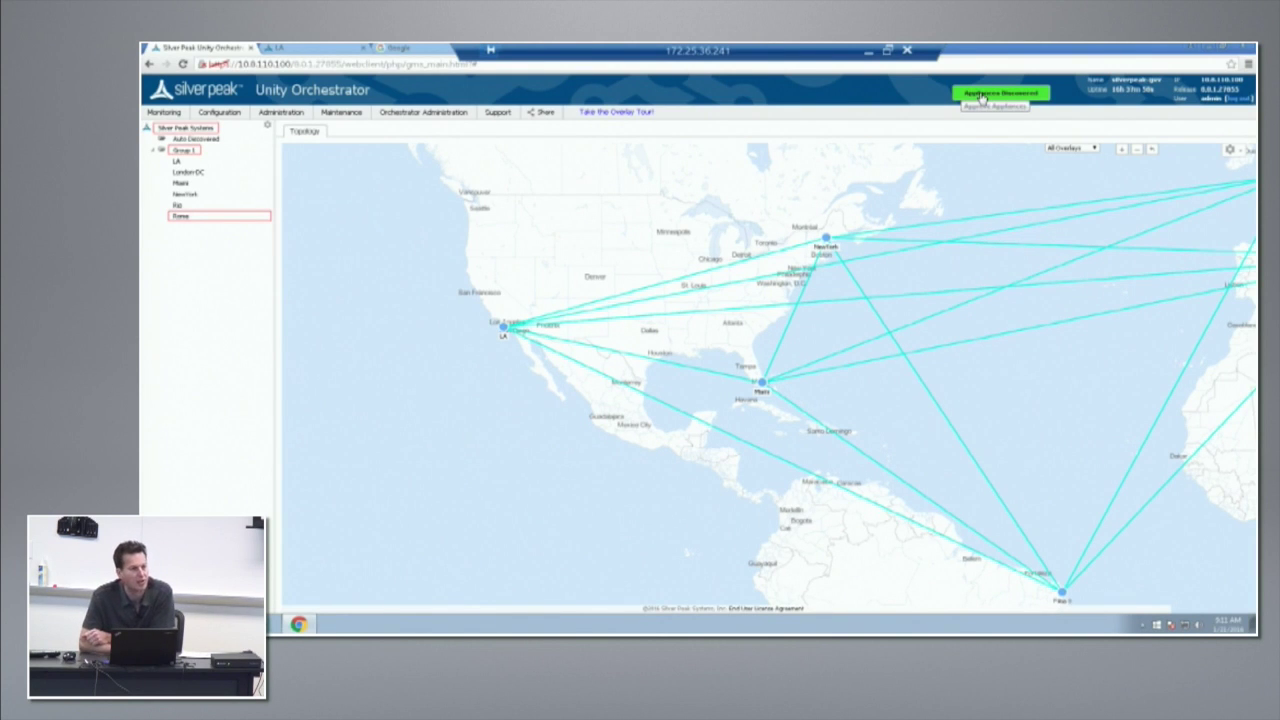
click(981, 95)
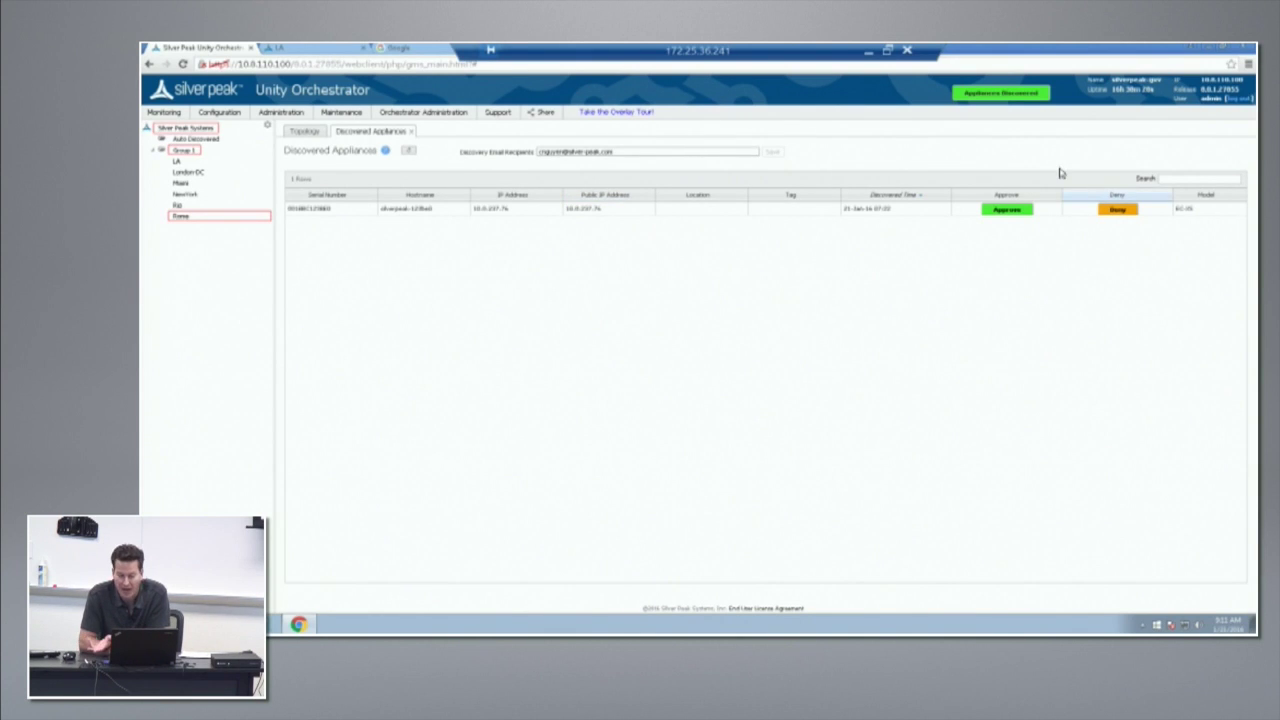
click(1006, 210)
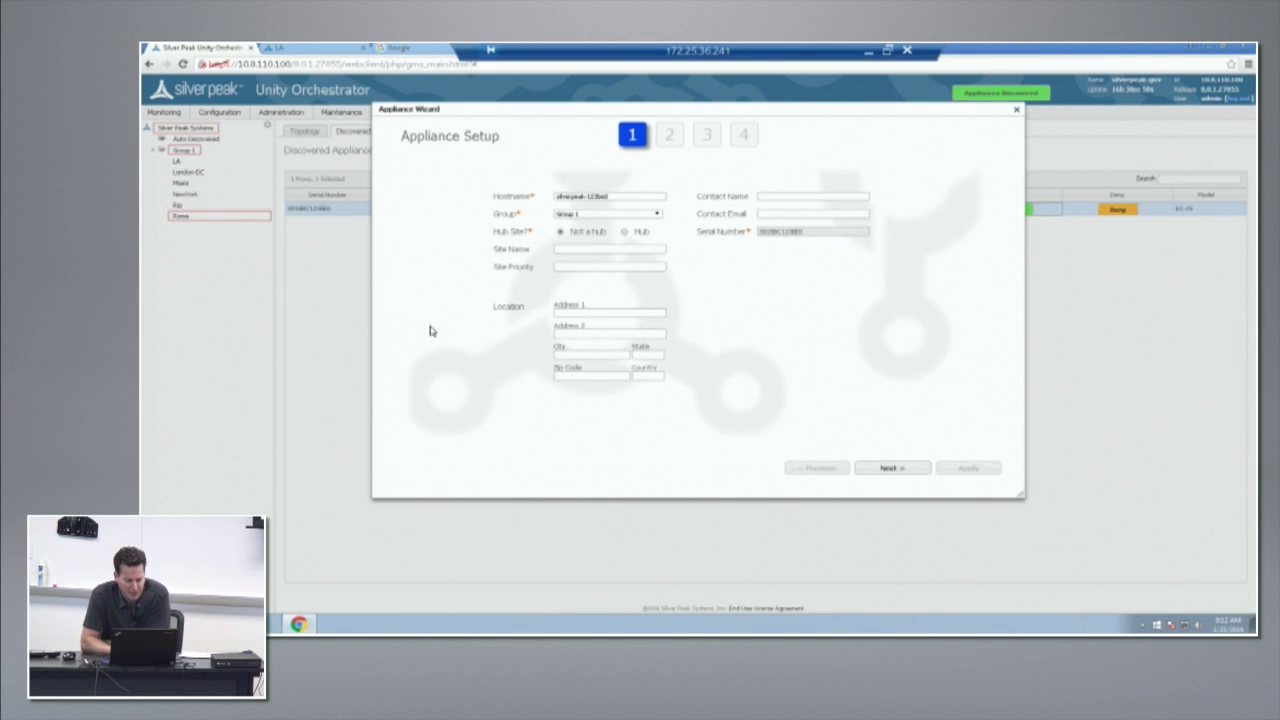
Apply the SmallBranch deployment profile and bring up the first LAN interface's No DHCP settings.
click(888, 468)
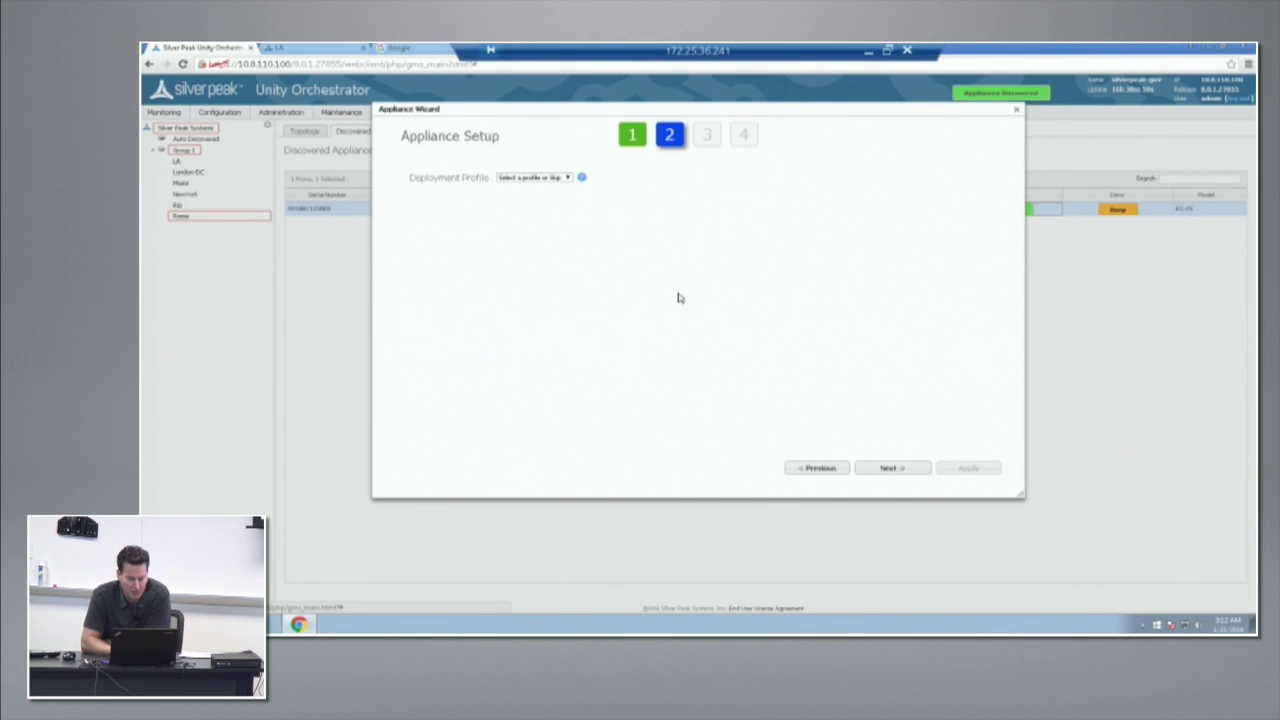
click(567, 179)
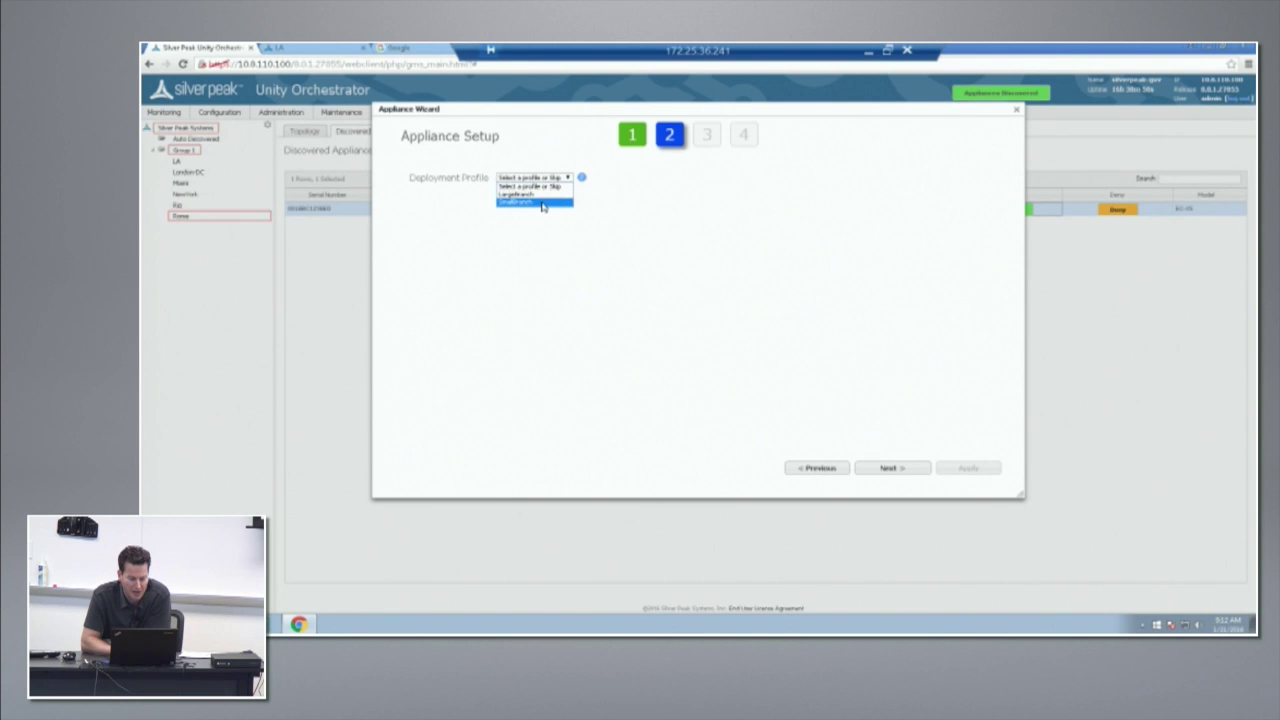
click(541, 204)
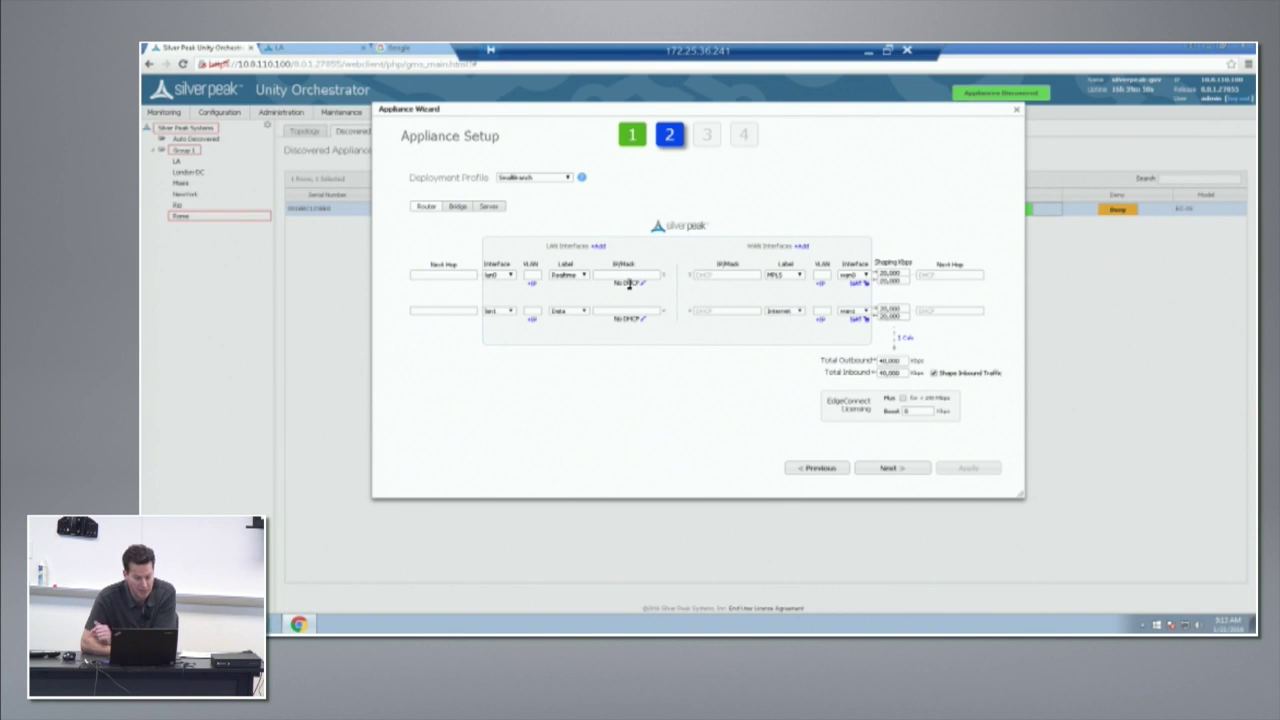
click(645, 286)
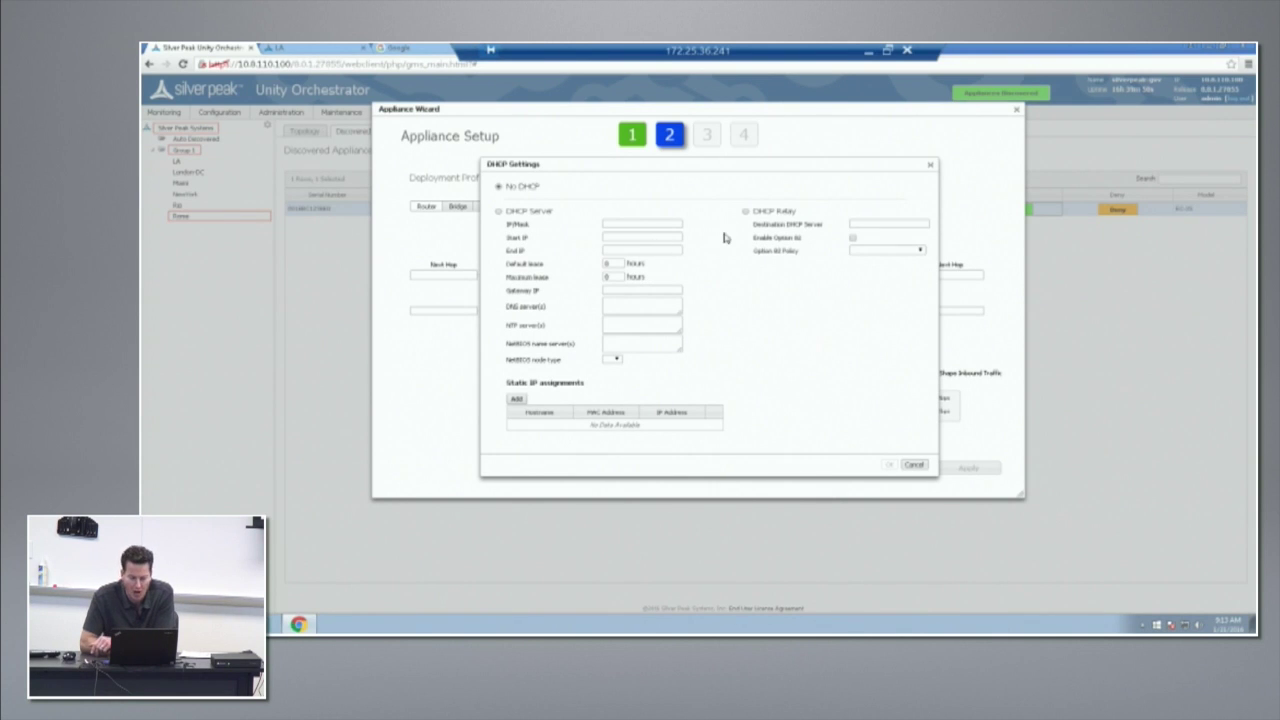
Leave the LAN interface on No DHCP, cancel the DHCP dialog, and reopen the deployment profiles.
click(745, 212)
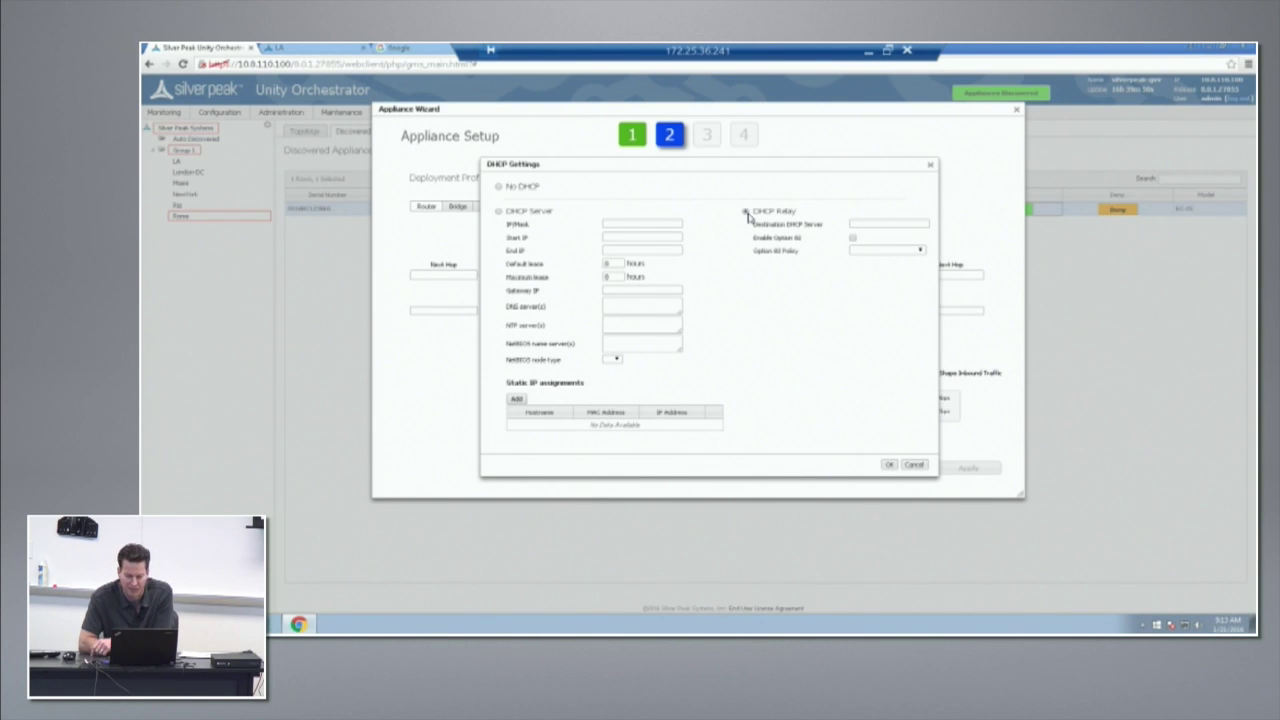
click(500, 188)
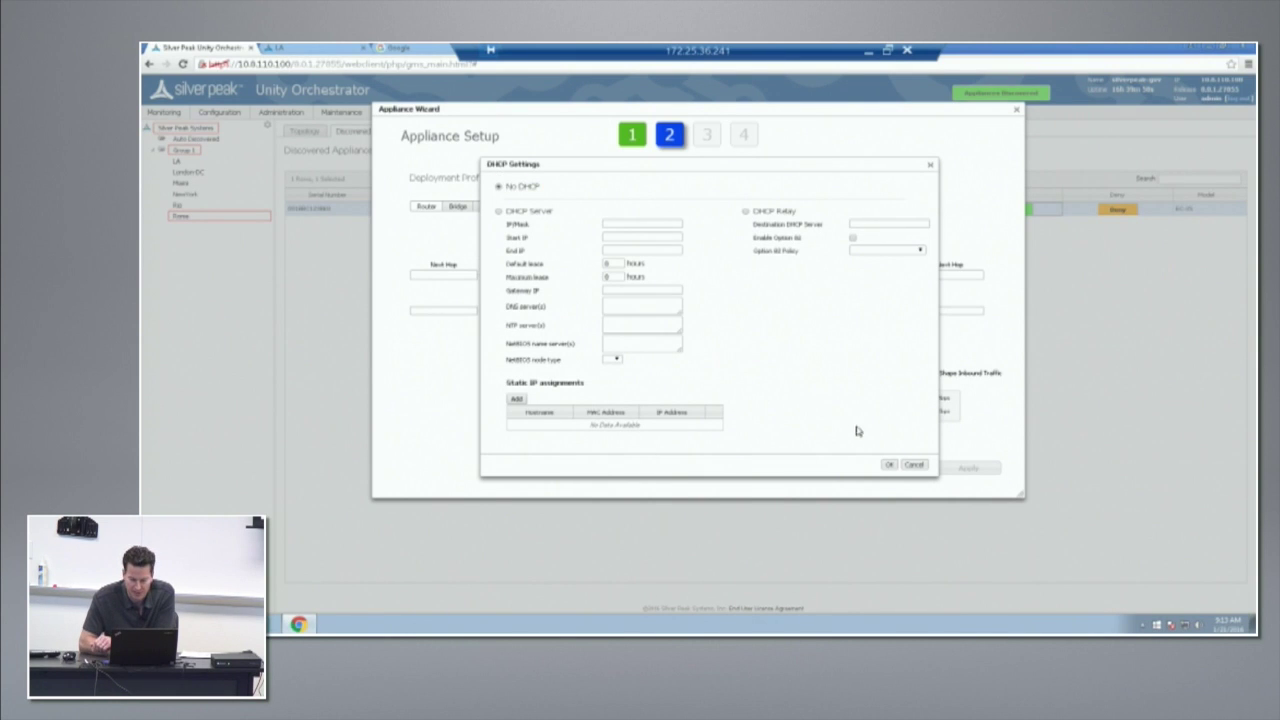
click(914, 465)
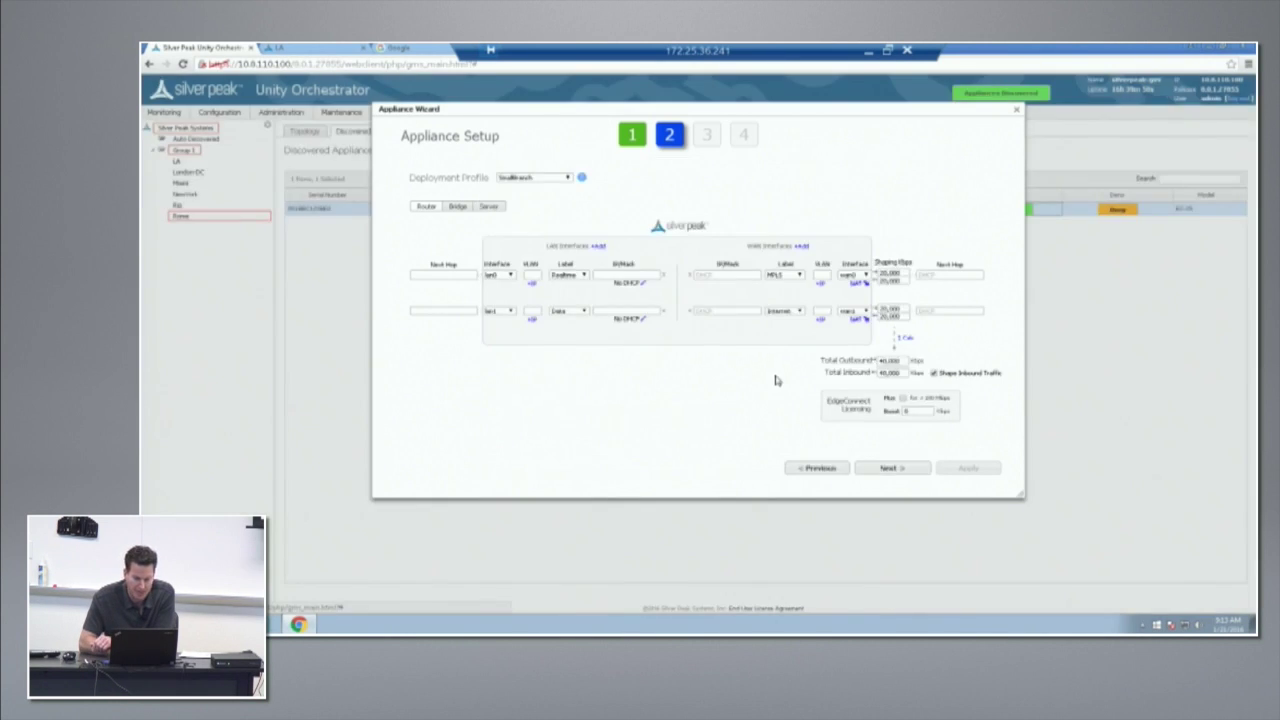
click(567, 178)
Skip the deployment profile, advance past local subnets, and add the site to the RealTimeApp overlay.
click(546, 187)
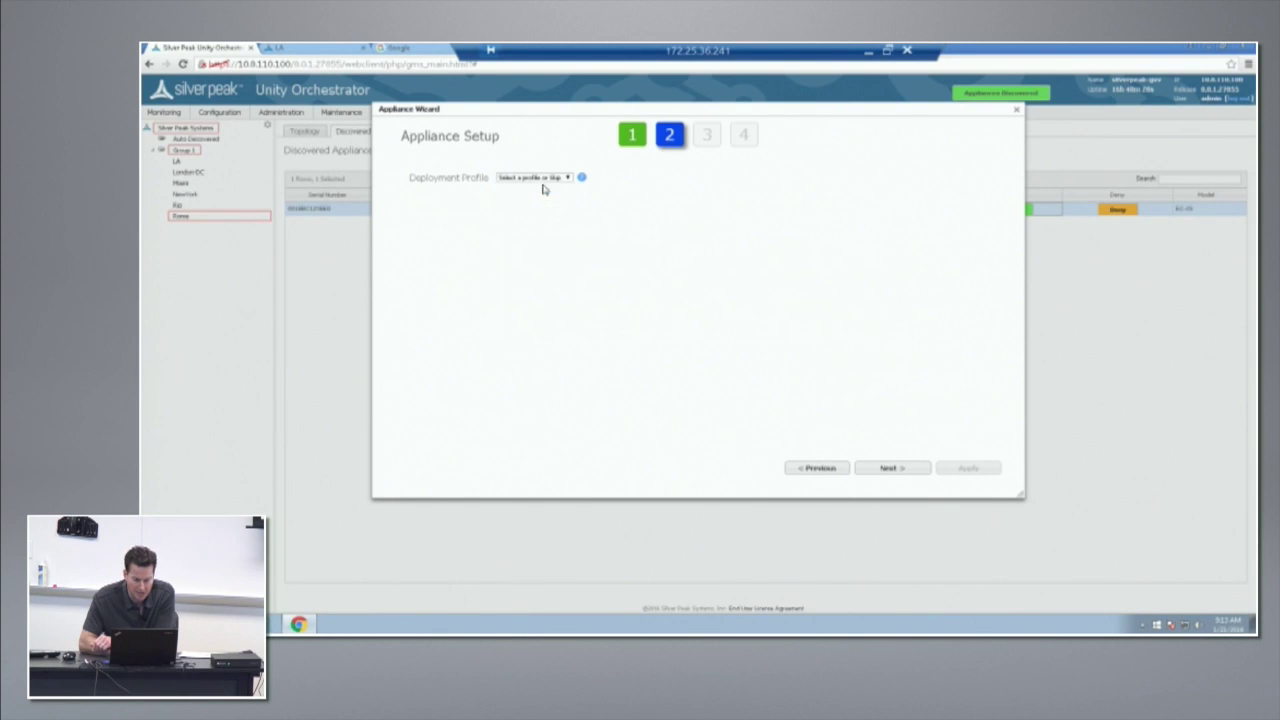
click(888, 471)
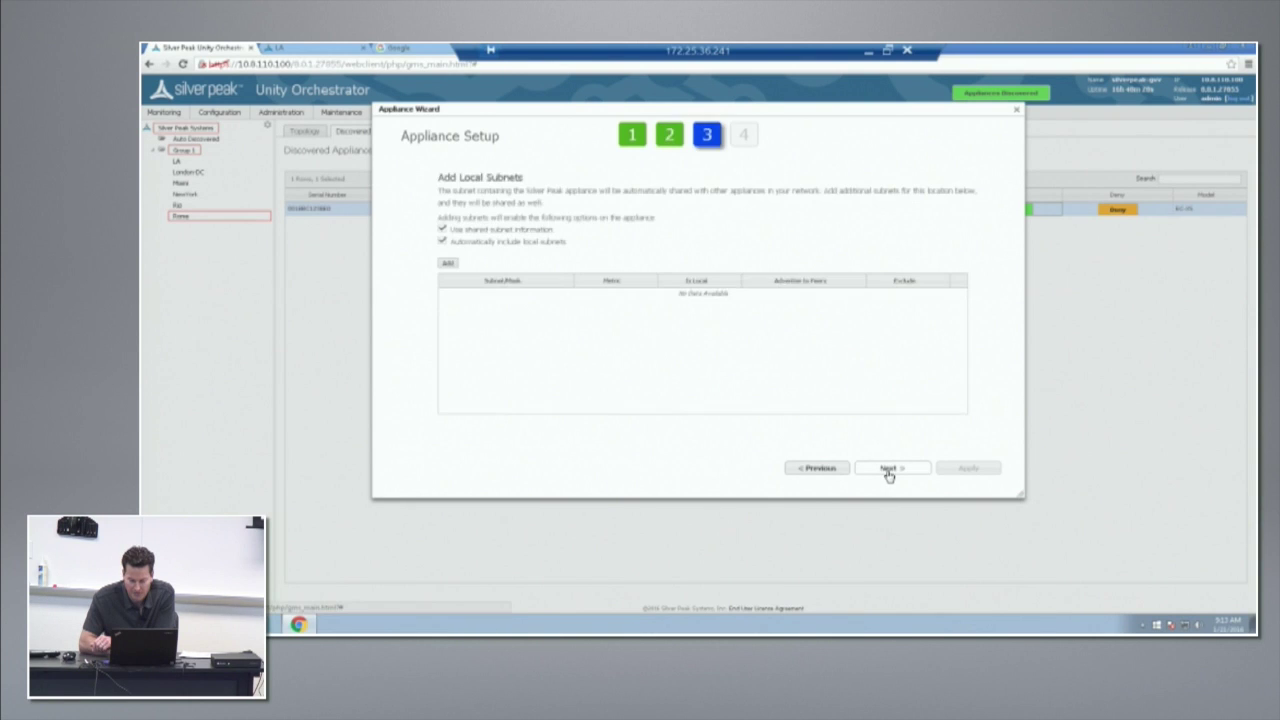
click(888, 471)
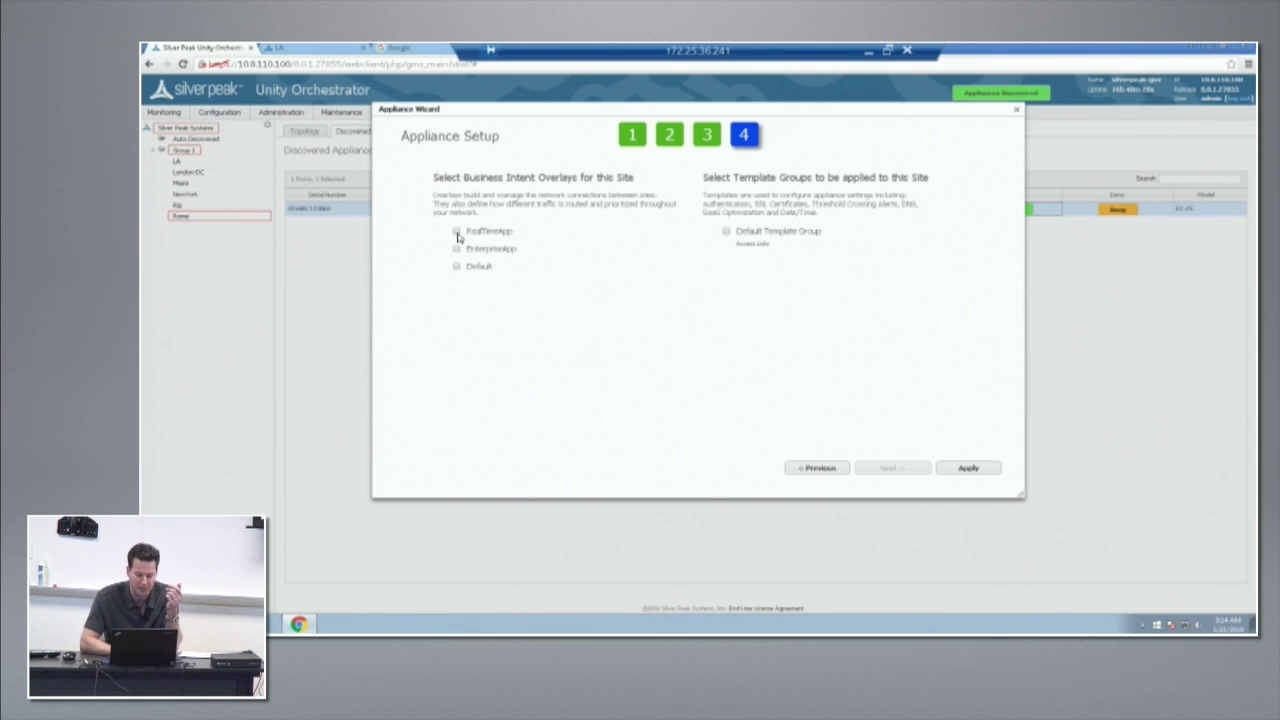
click(456, 232)
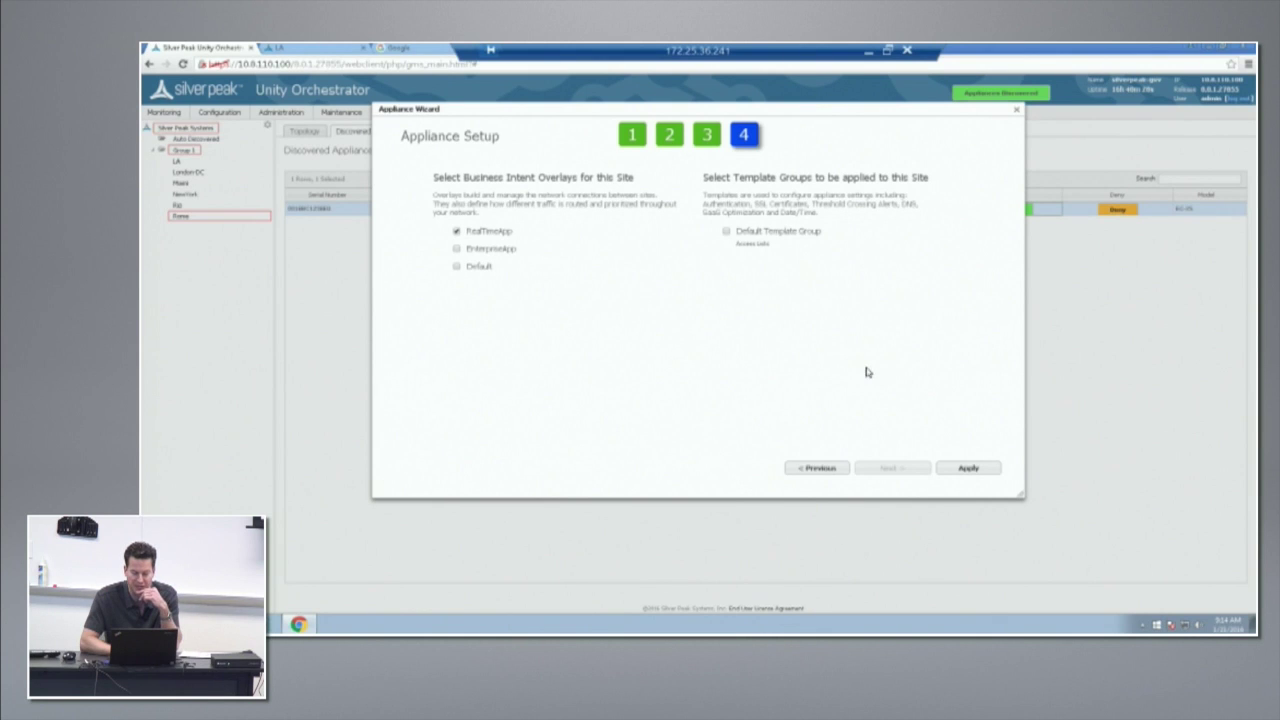
Apply the appliance configuration, then place the new appliance near San Francisco on the topology map.
click(969, 469)
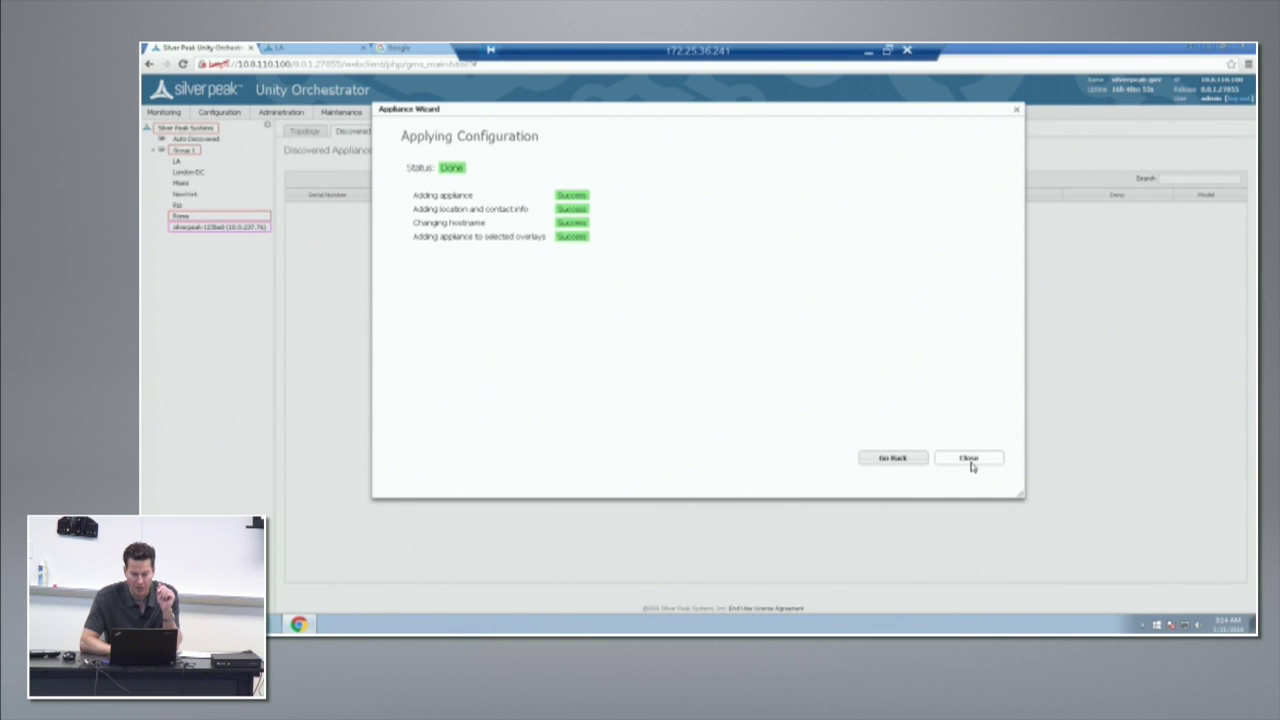
click(969, 460)
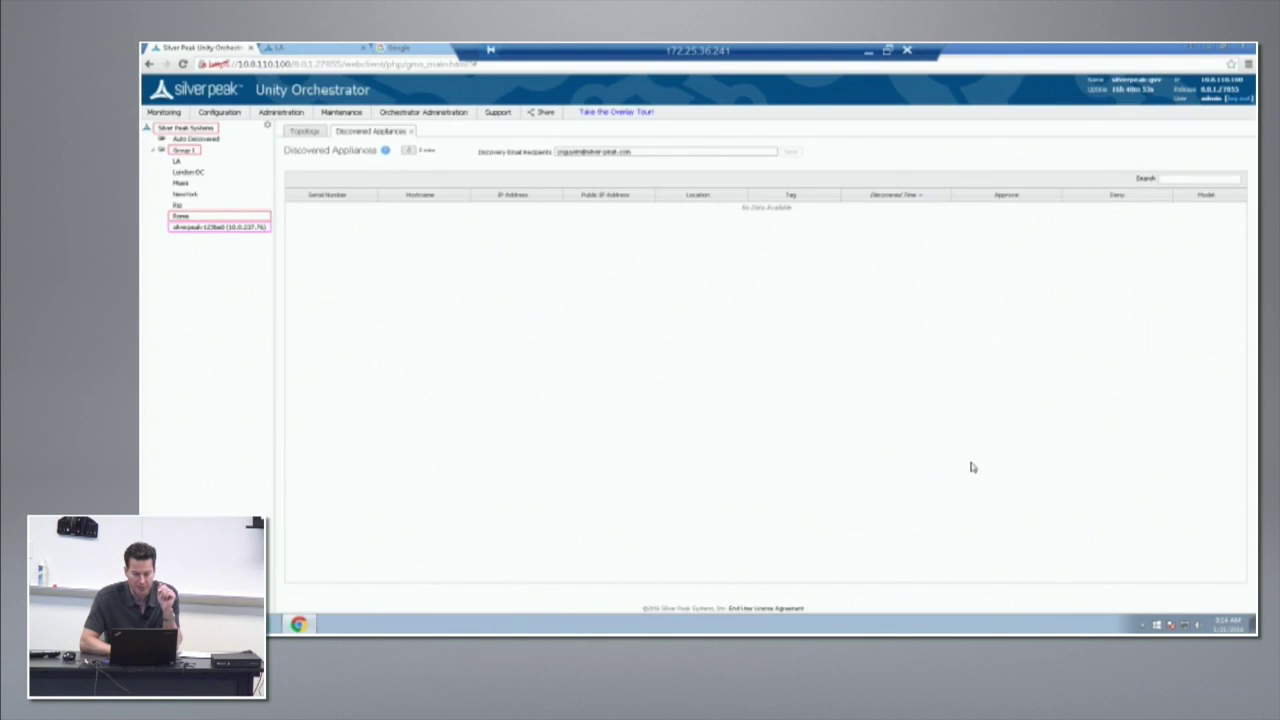
click(306, 133)
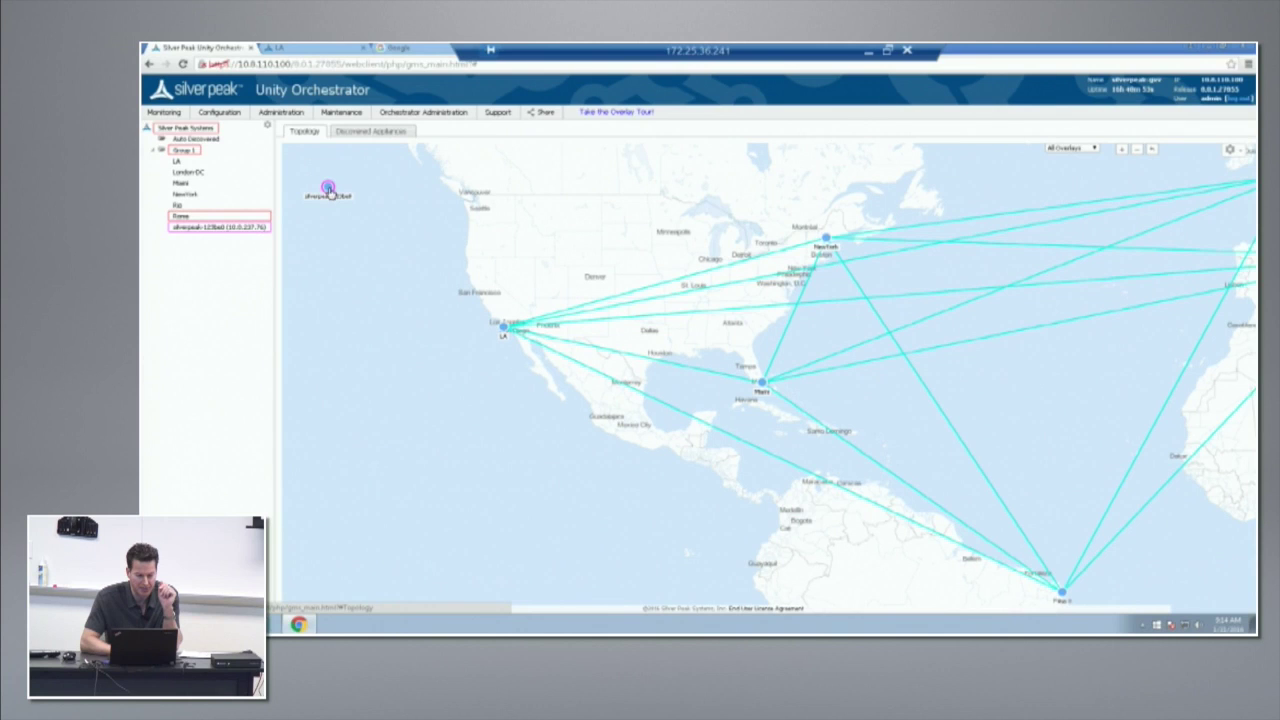
drag(329, 191, 486, 280)
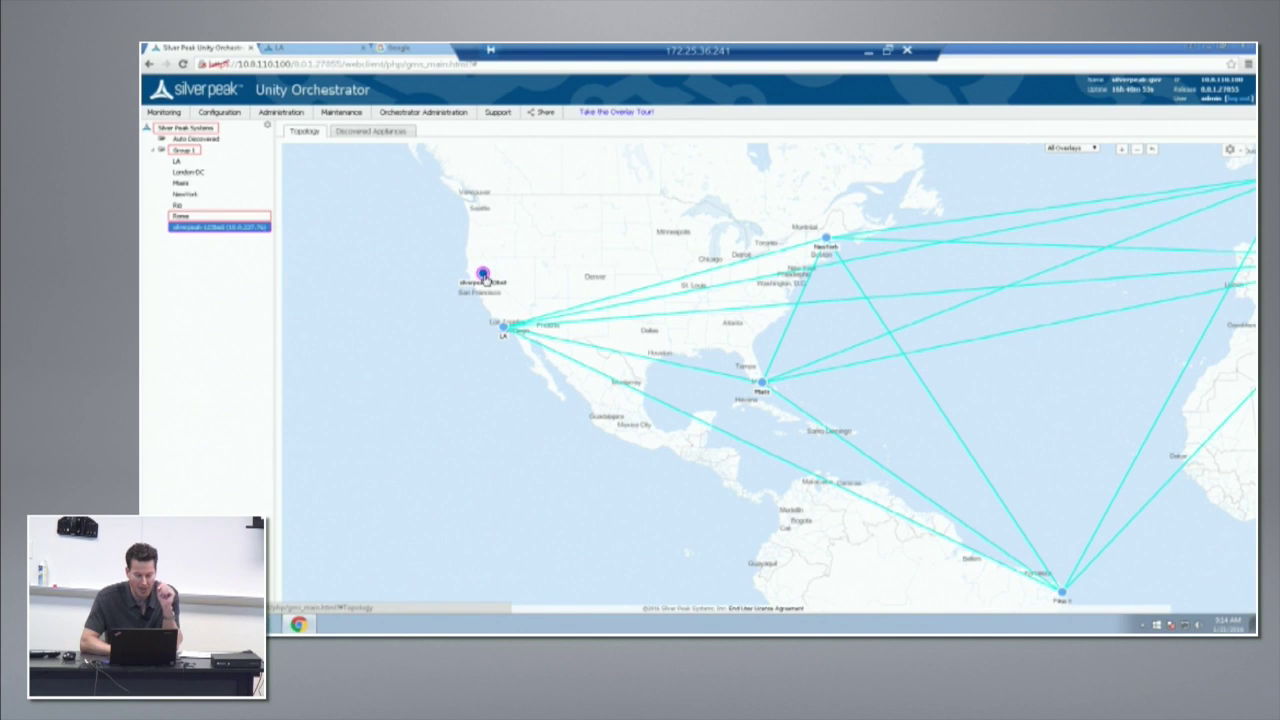
mouse_move(485, 279)
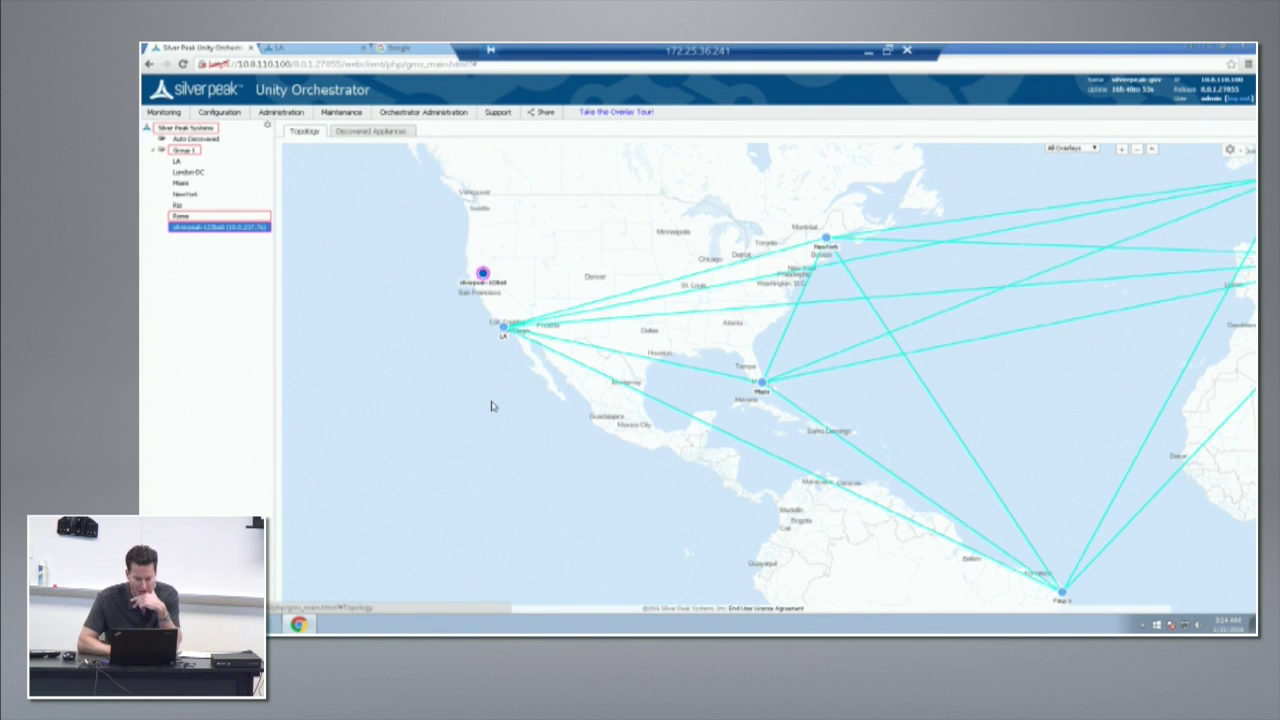
Return to the local desktop and maximize Firefox on the Unity Orchestrator topology page.
click(868, 51)
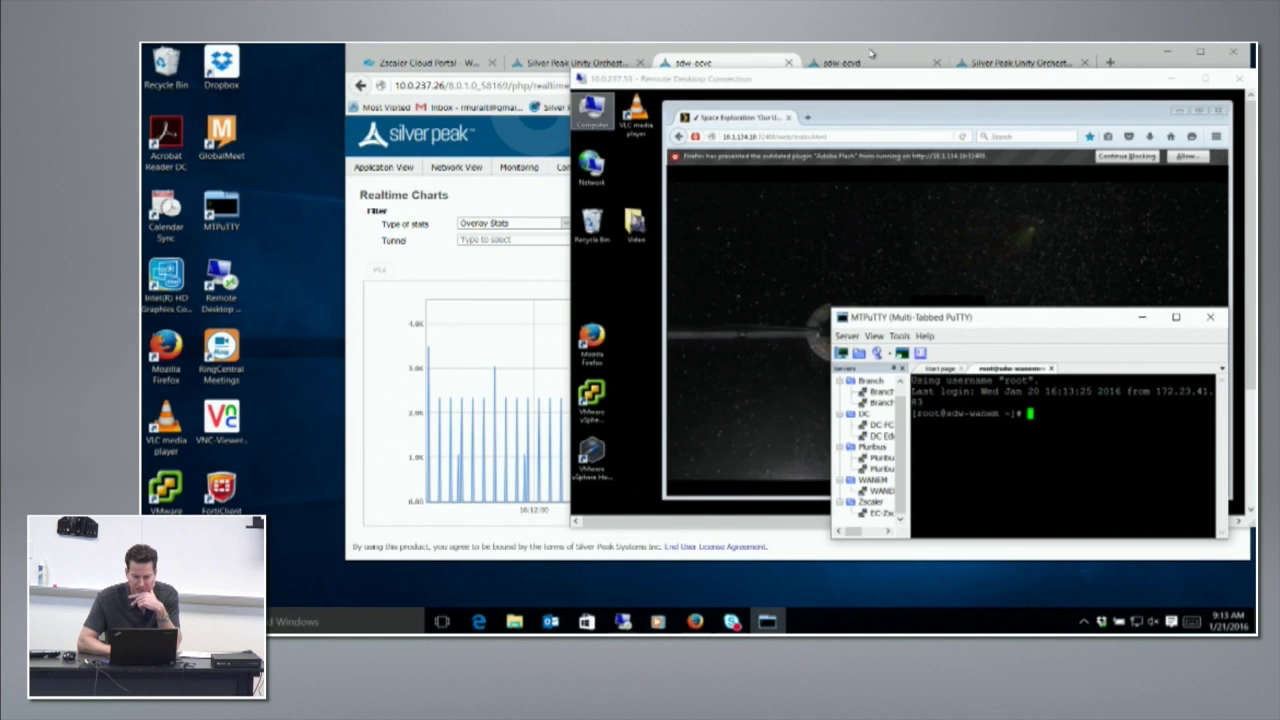
click(369, 242)
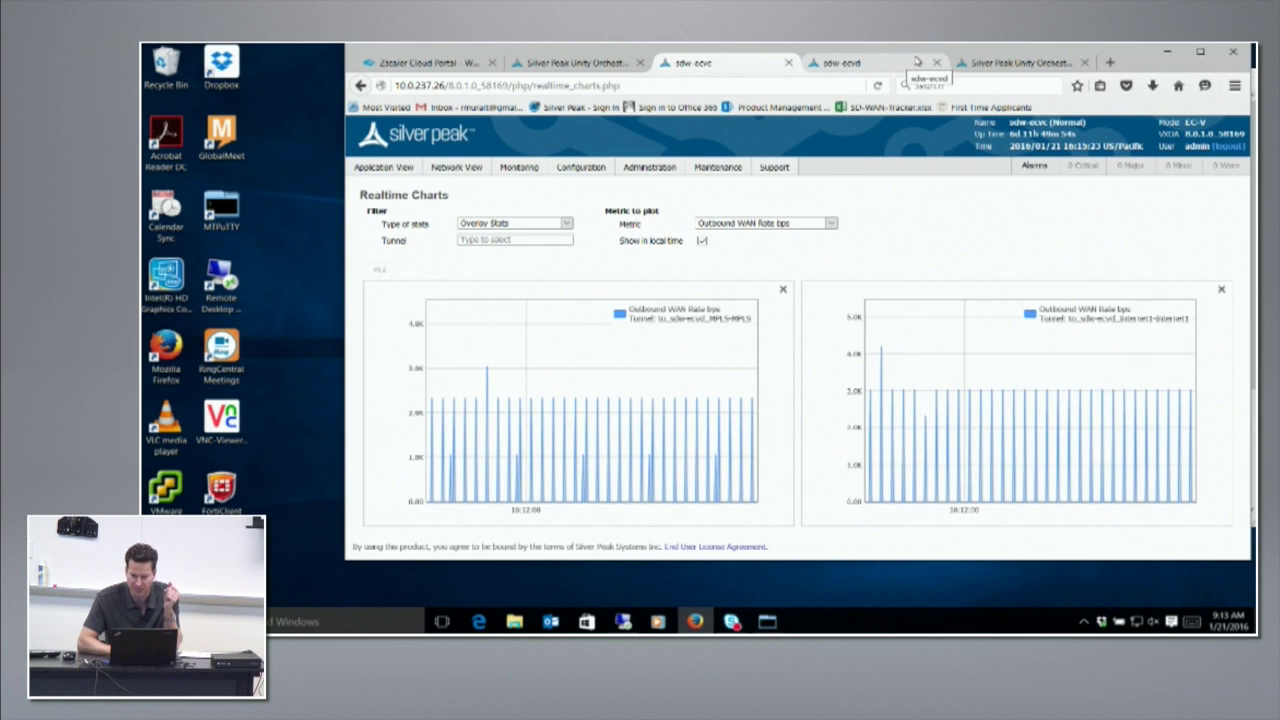
click(975, 63)
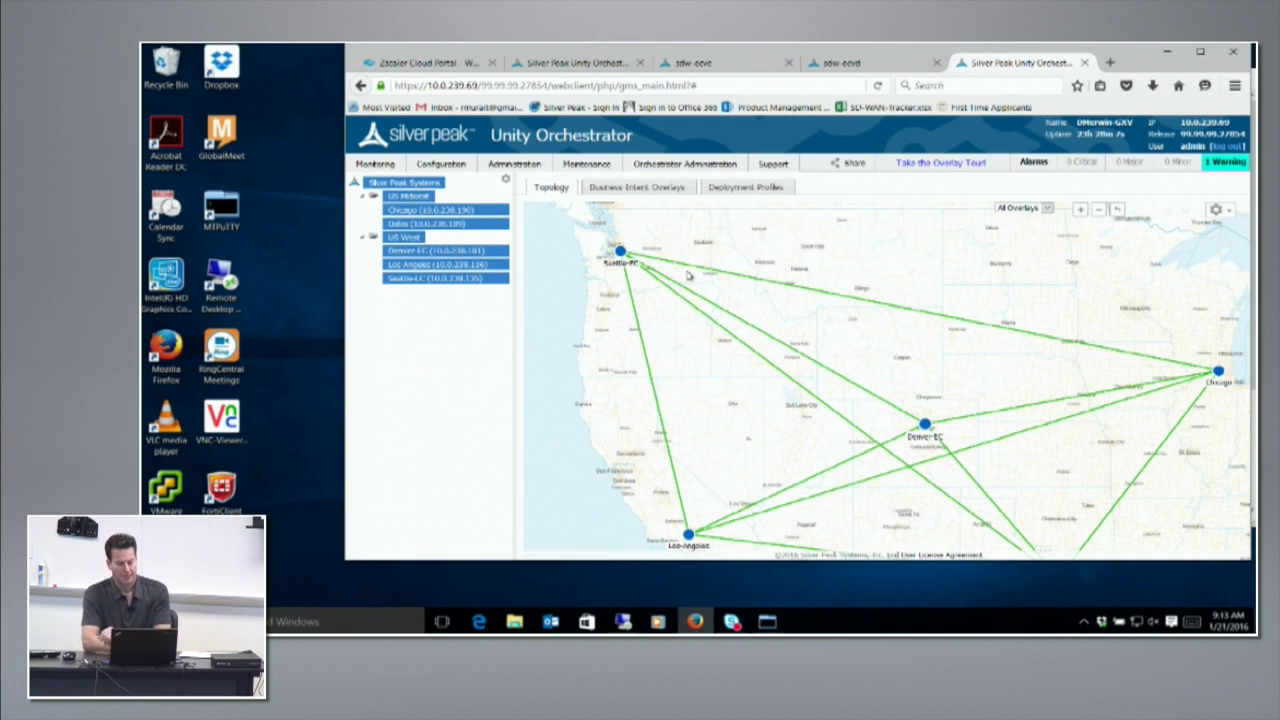
click(1201, 53)
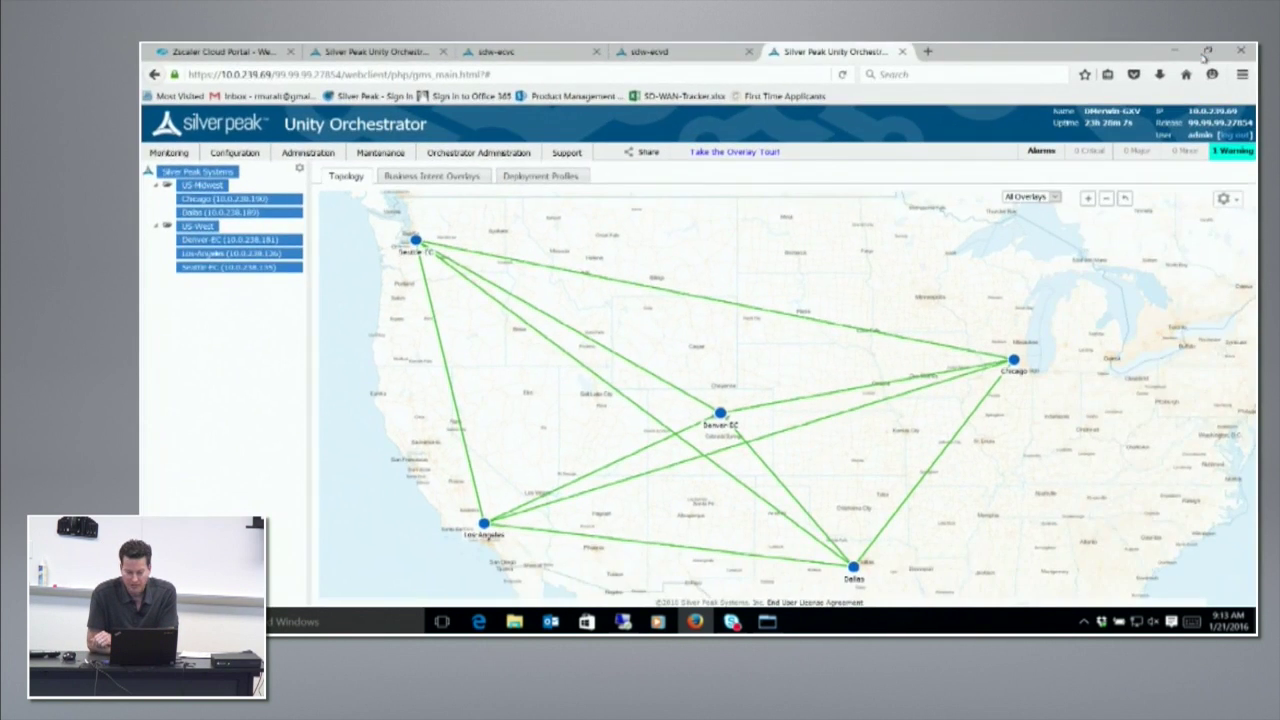
Select every region and appliance by choosing the Silver Peak Systems root in the tree.
click(183, 188)
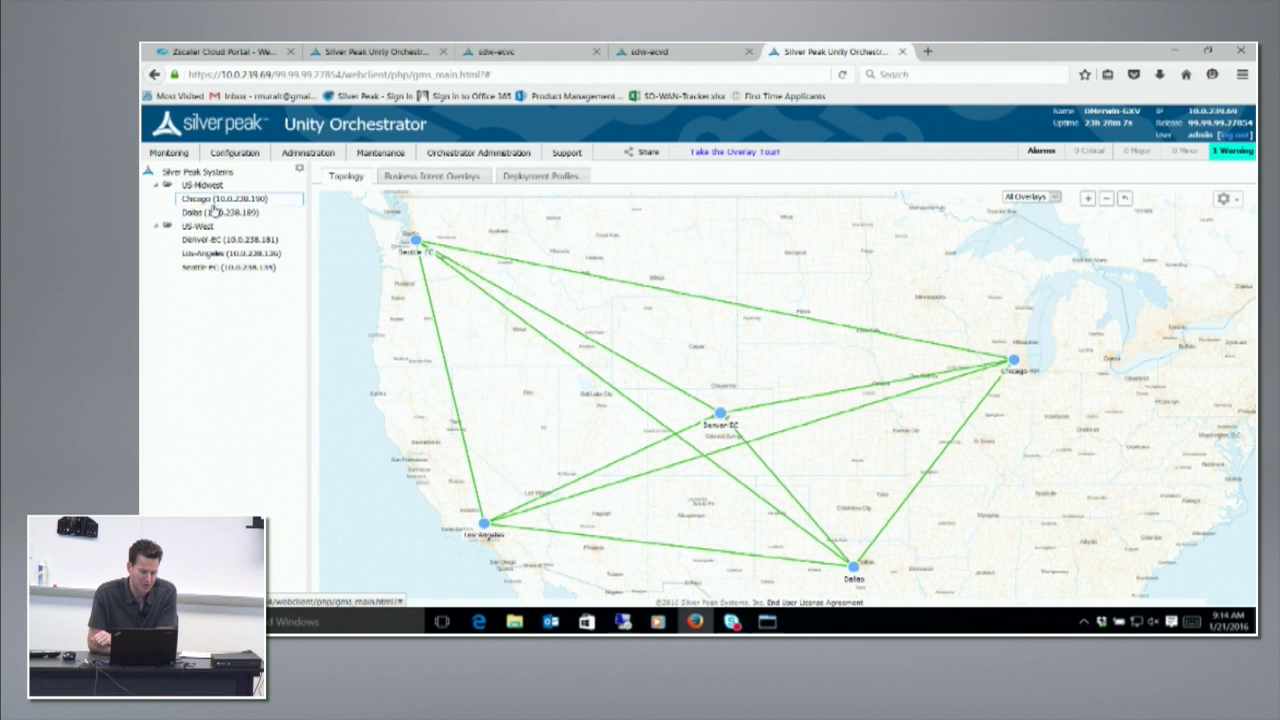
click(210, 241)
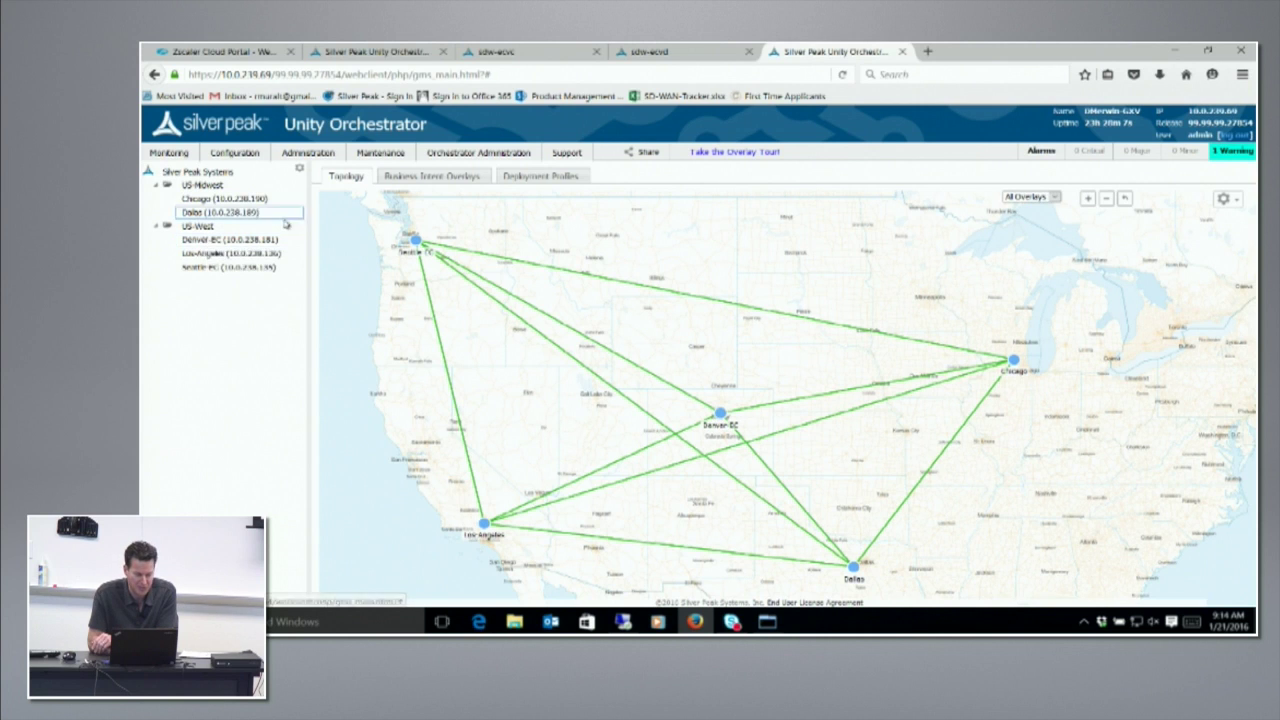
click(209, 173)
click(209, 173)
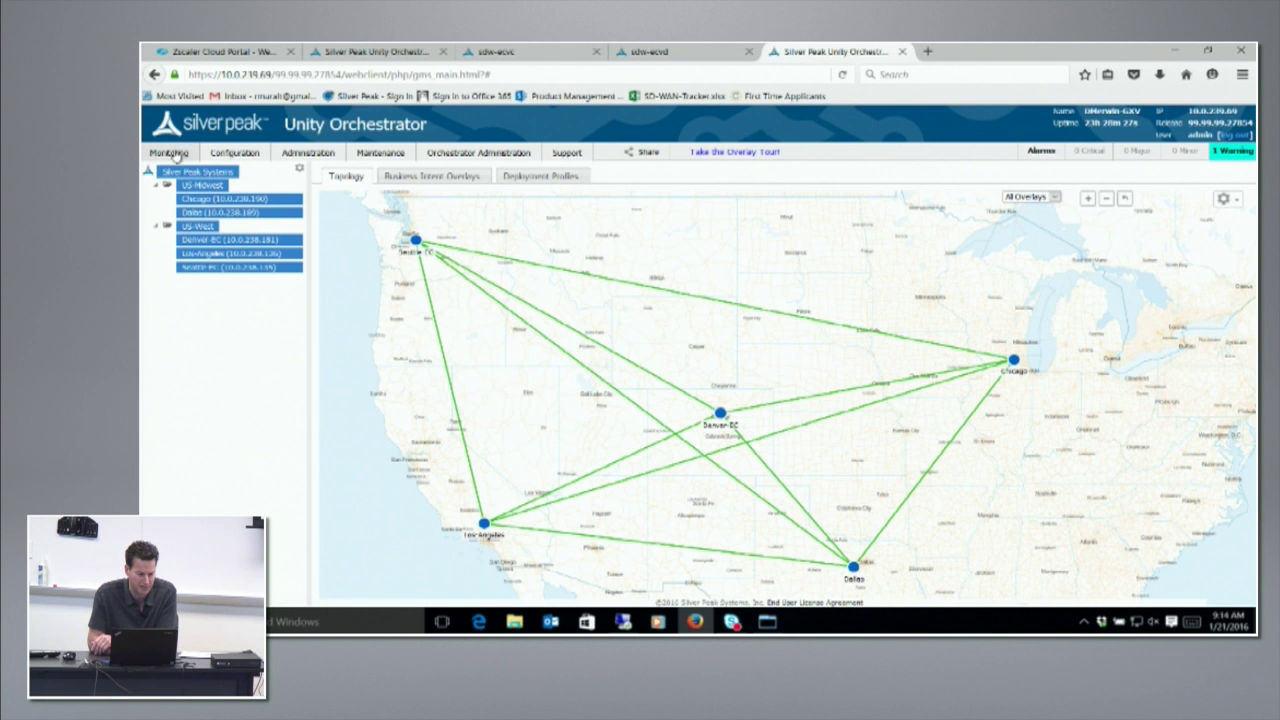
click(170, 154)
Review the Health Dashboard from the Monitoring menu, then close it.
click(196, 202)
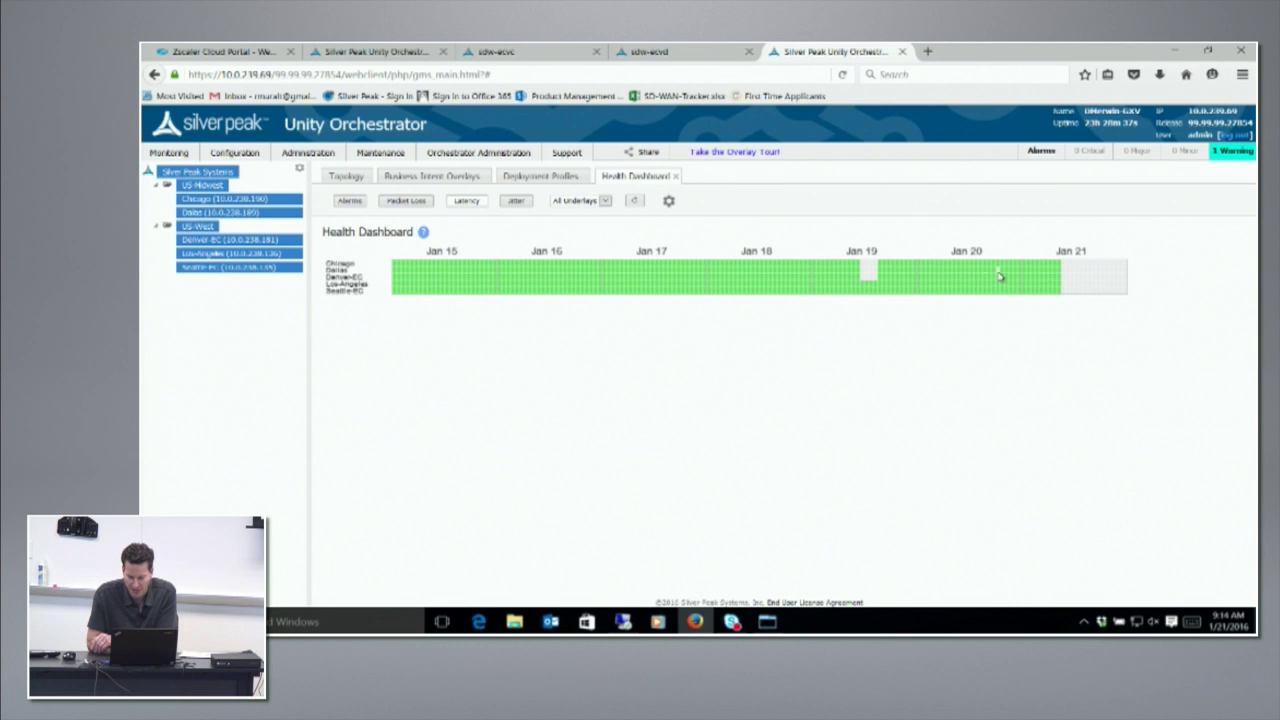
mouse_move(998, 279)
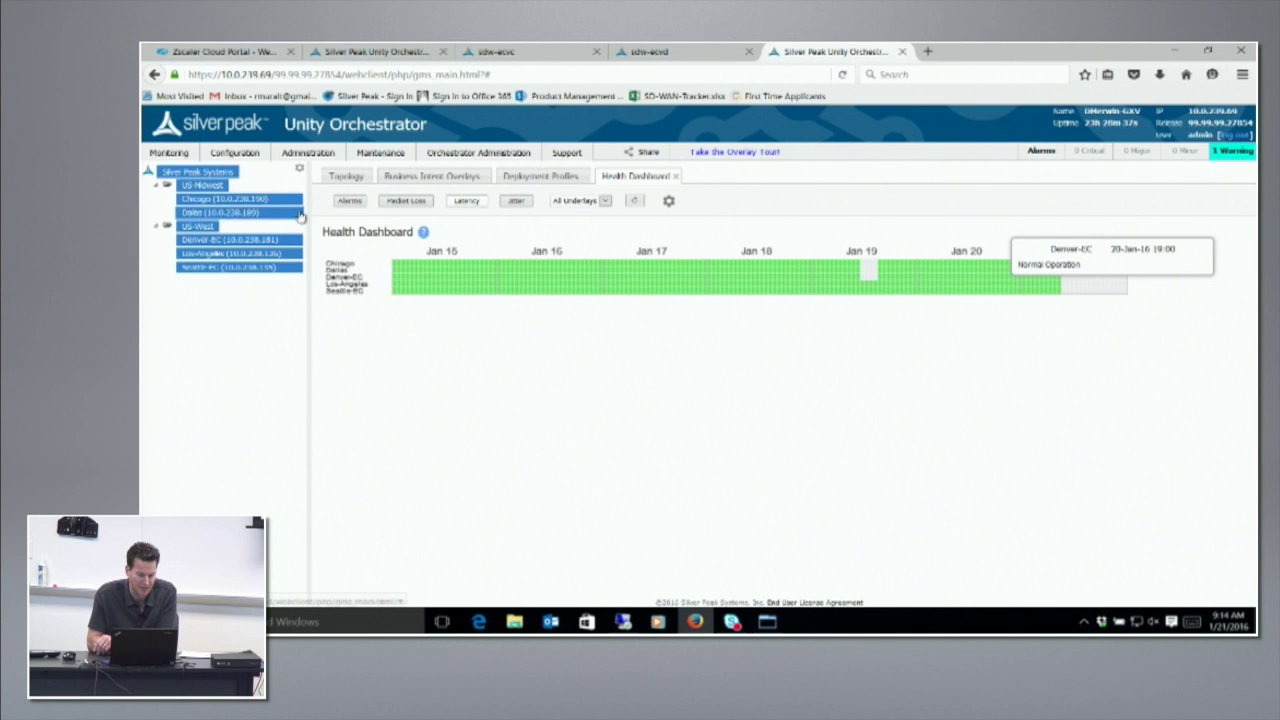
click(677, 178)
Show the topology map filtered to Underlay tunnels only.
click(346, 176)
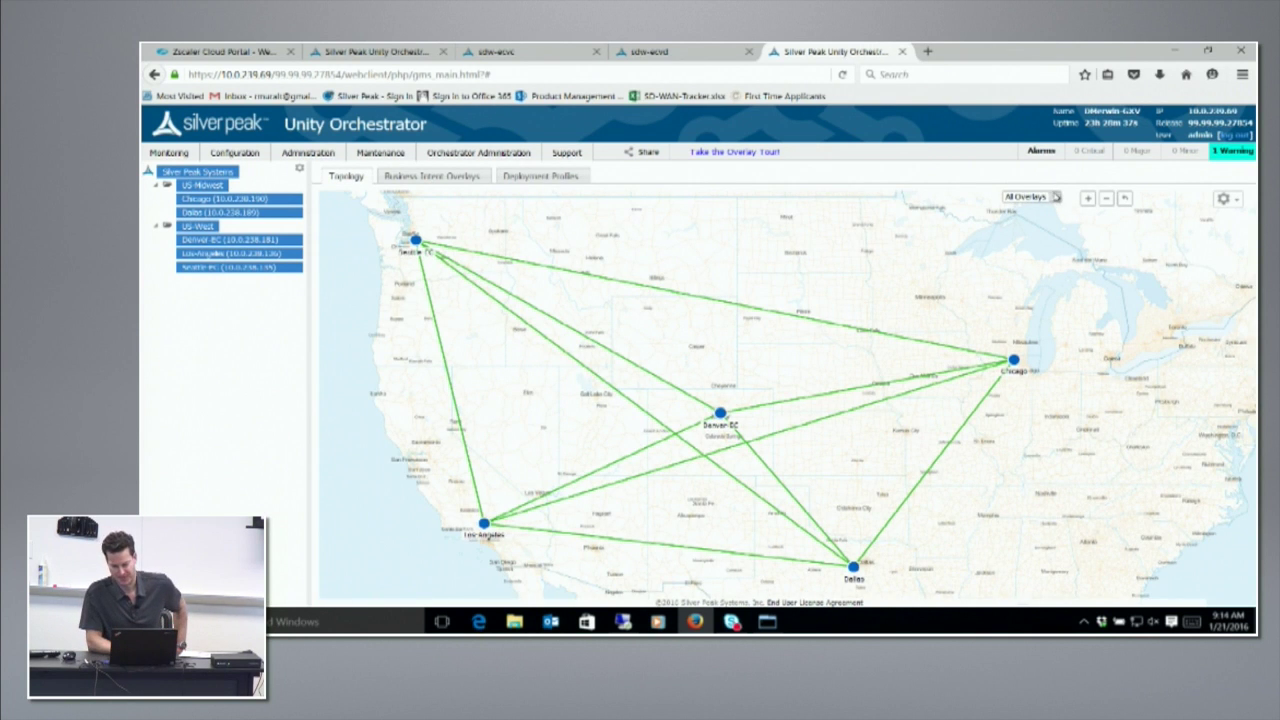
click(1055, 197)
click(1038, 256)
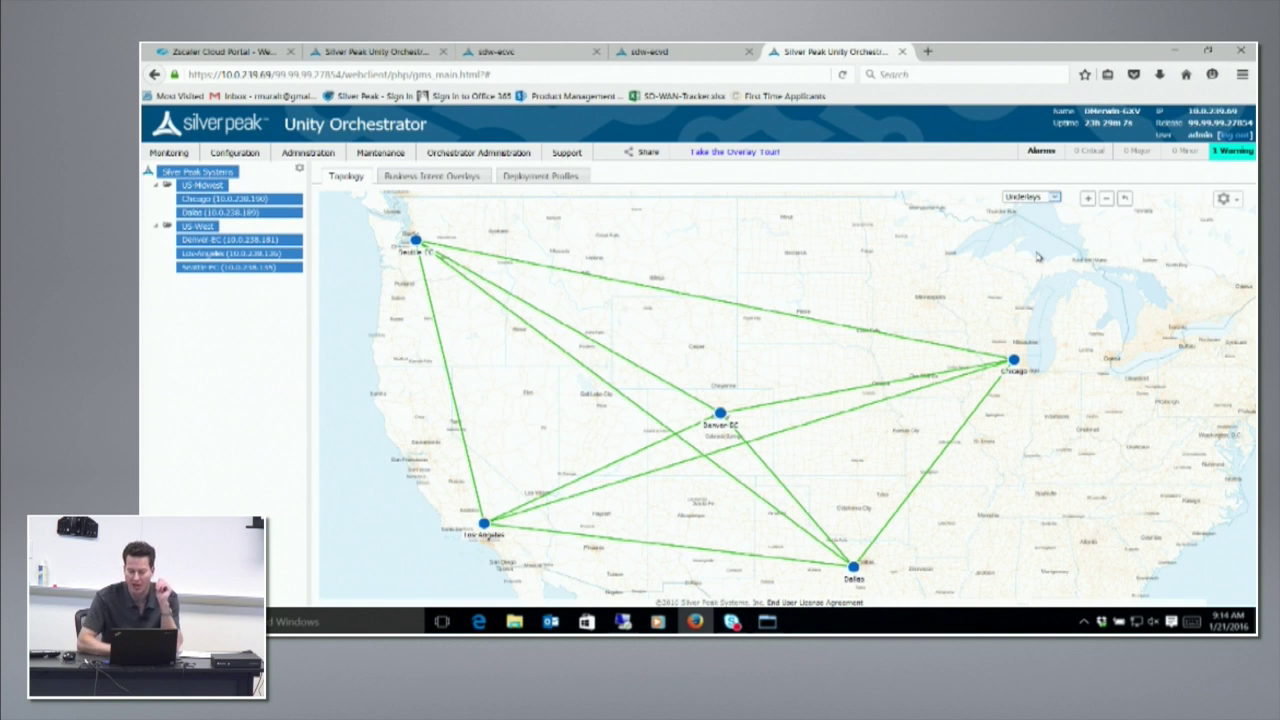
Filter the topology map to the Voice overlay, then Backup, then back to All Overlays.
click(1054, 198)
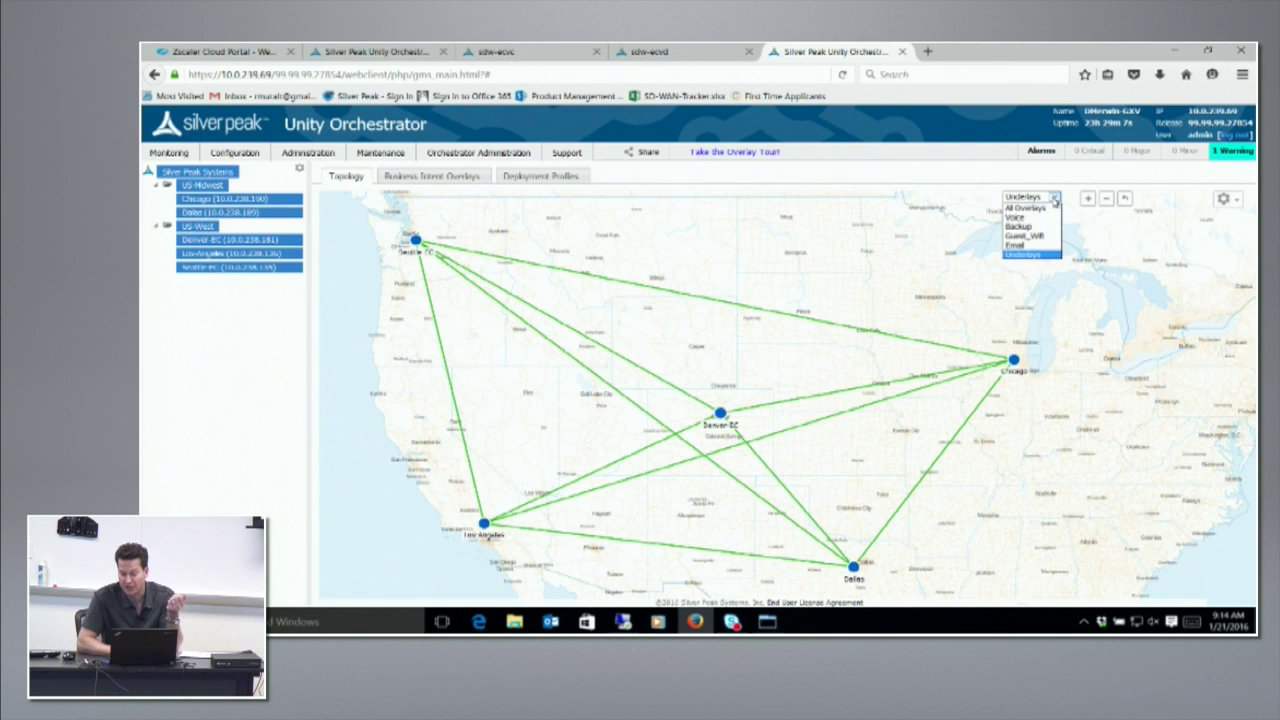
click(1038, 218)
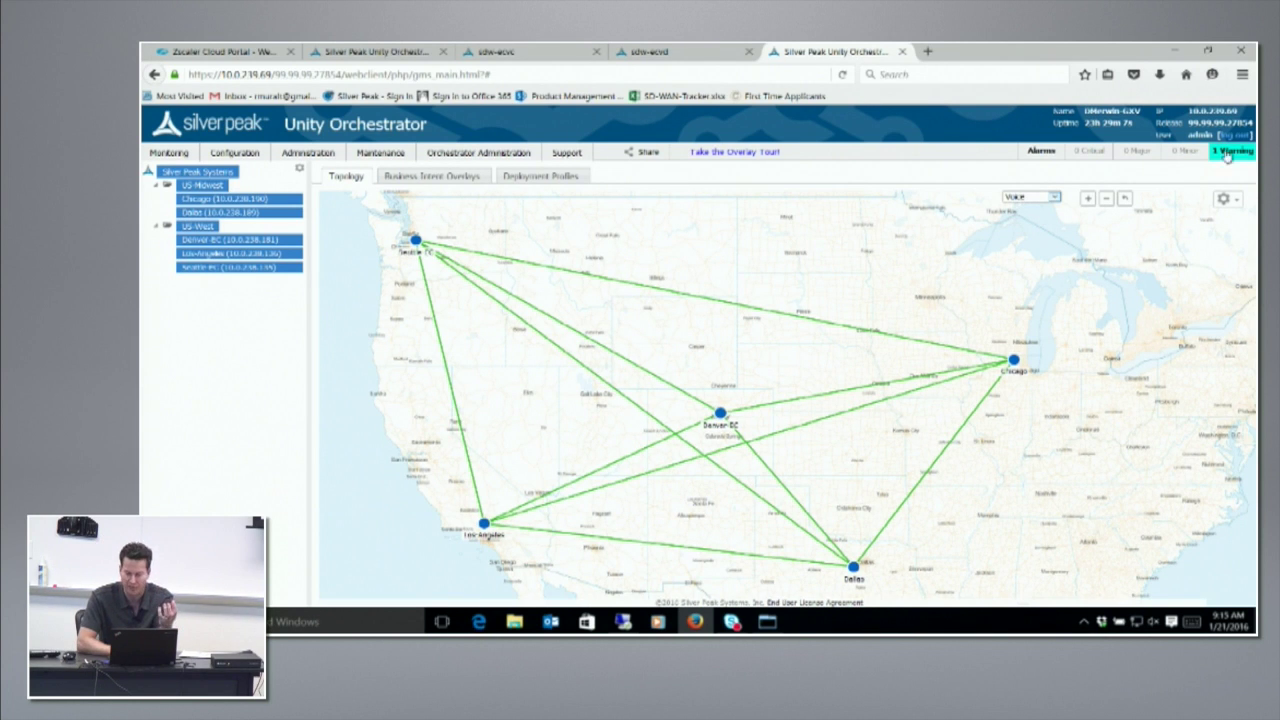
click(1062, 199)
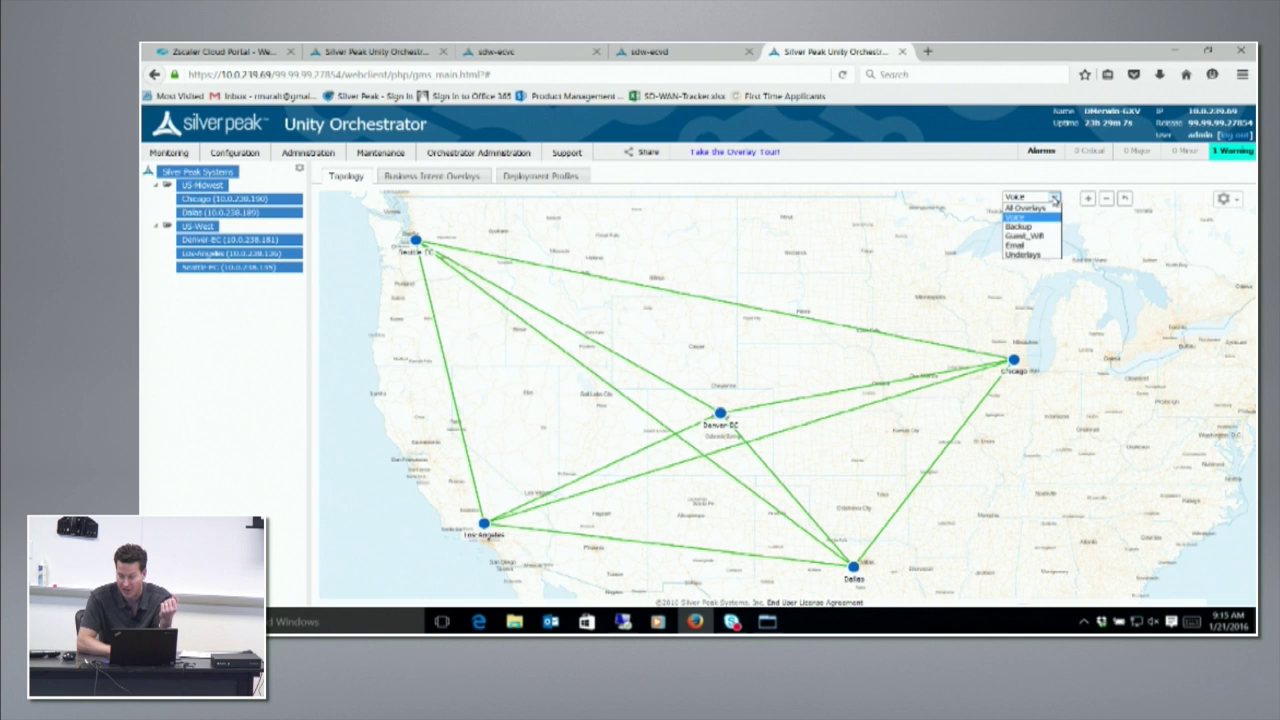
click(1033, 228)
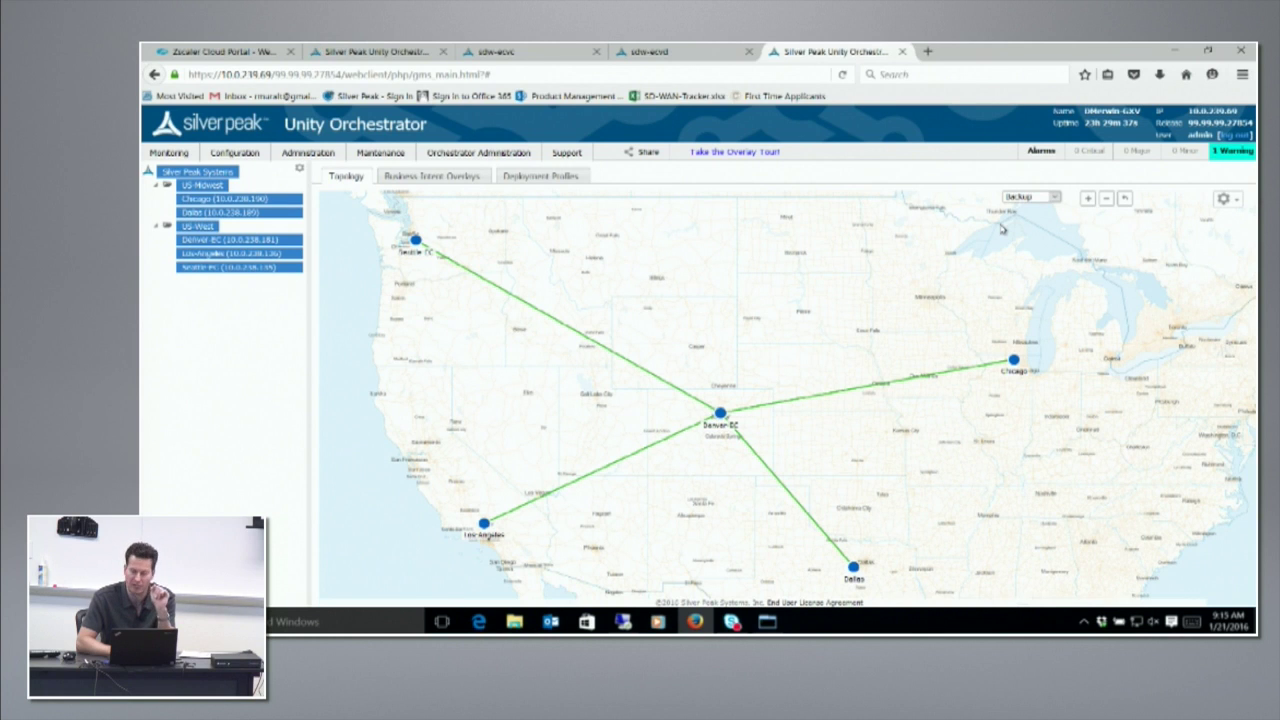
click(1059, 199)
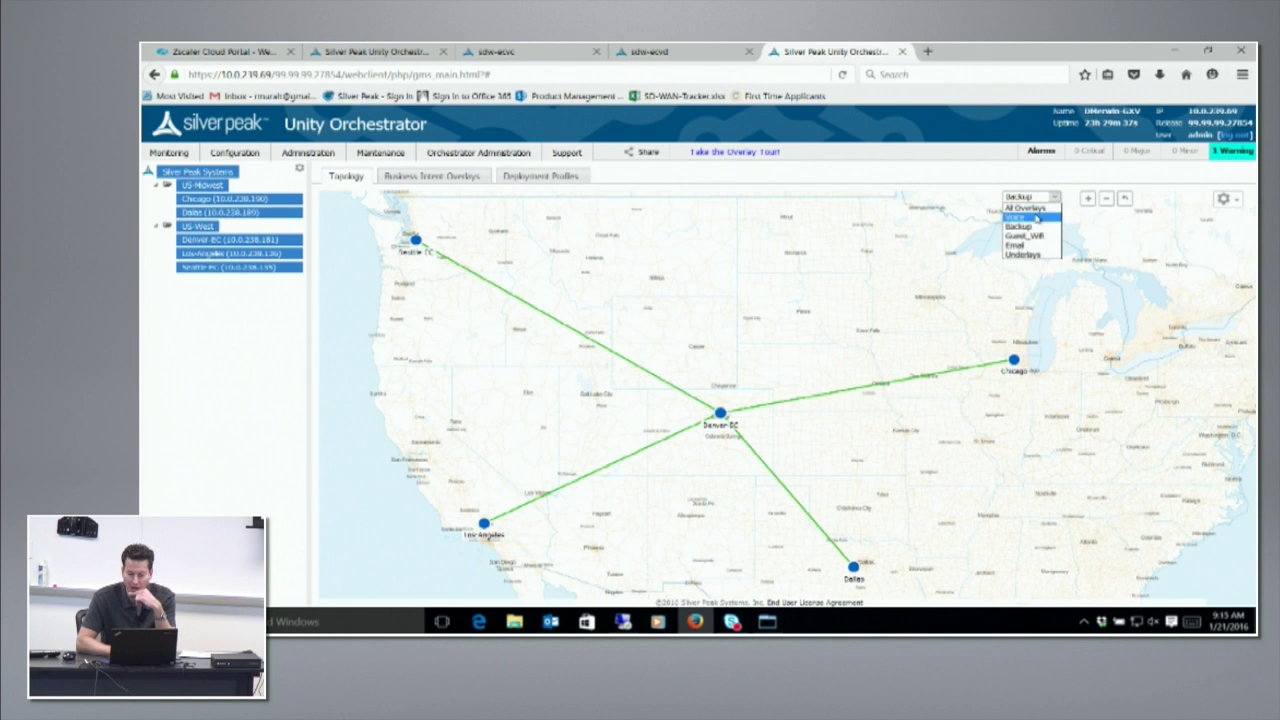
click(1030, 208)
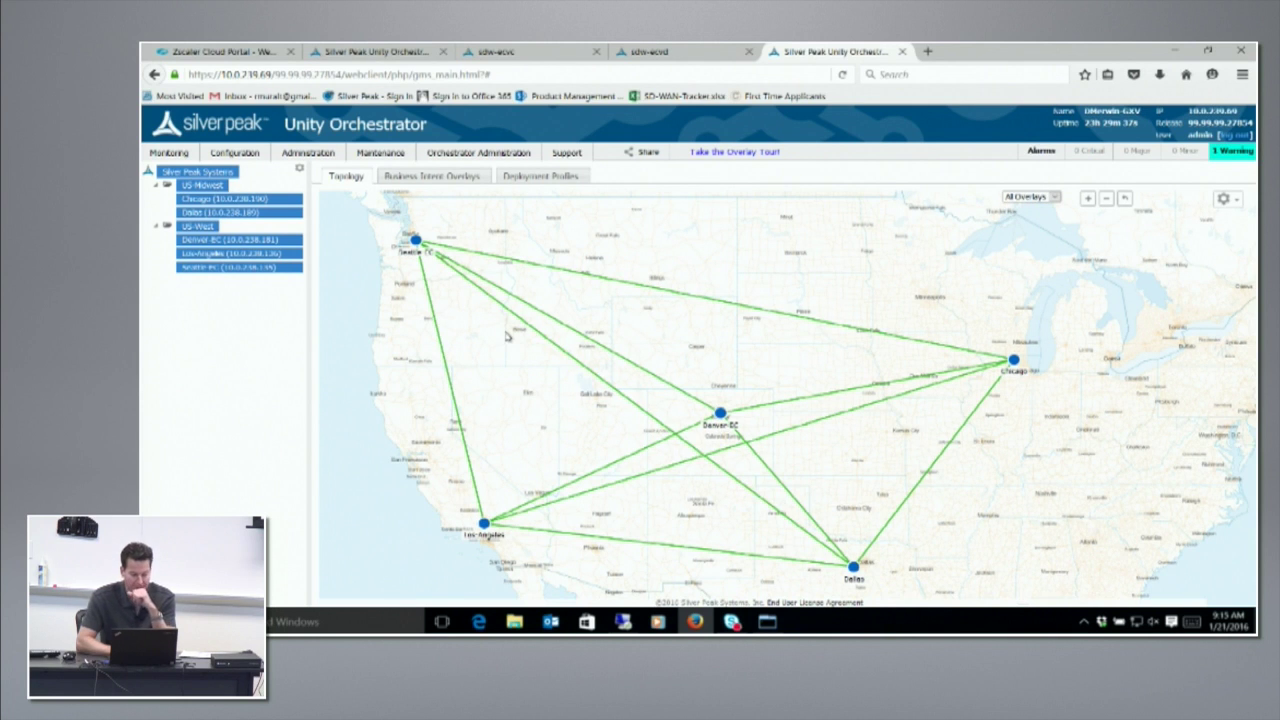
List the Seattle-EC–Los-Angeles tunnels and open charts for the first Voice tunnel.
click(447, 370)
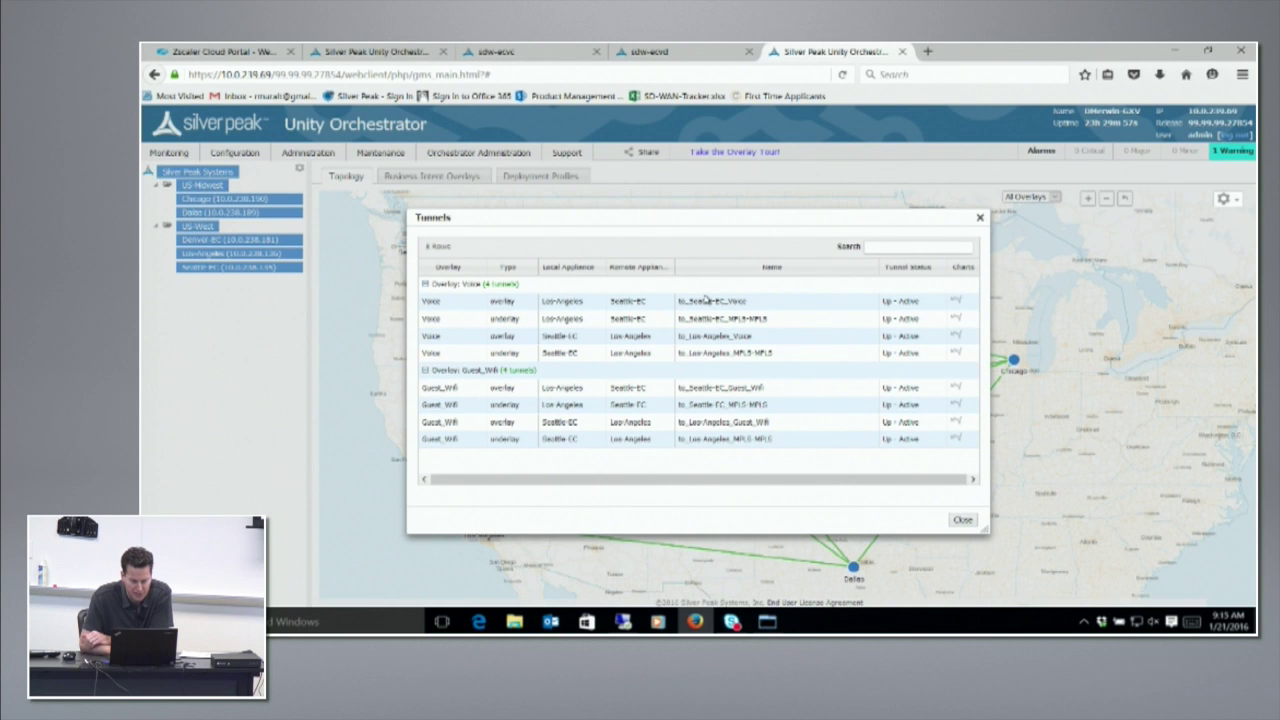
click(957, 302)
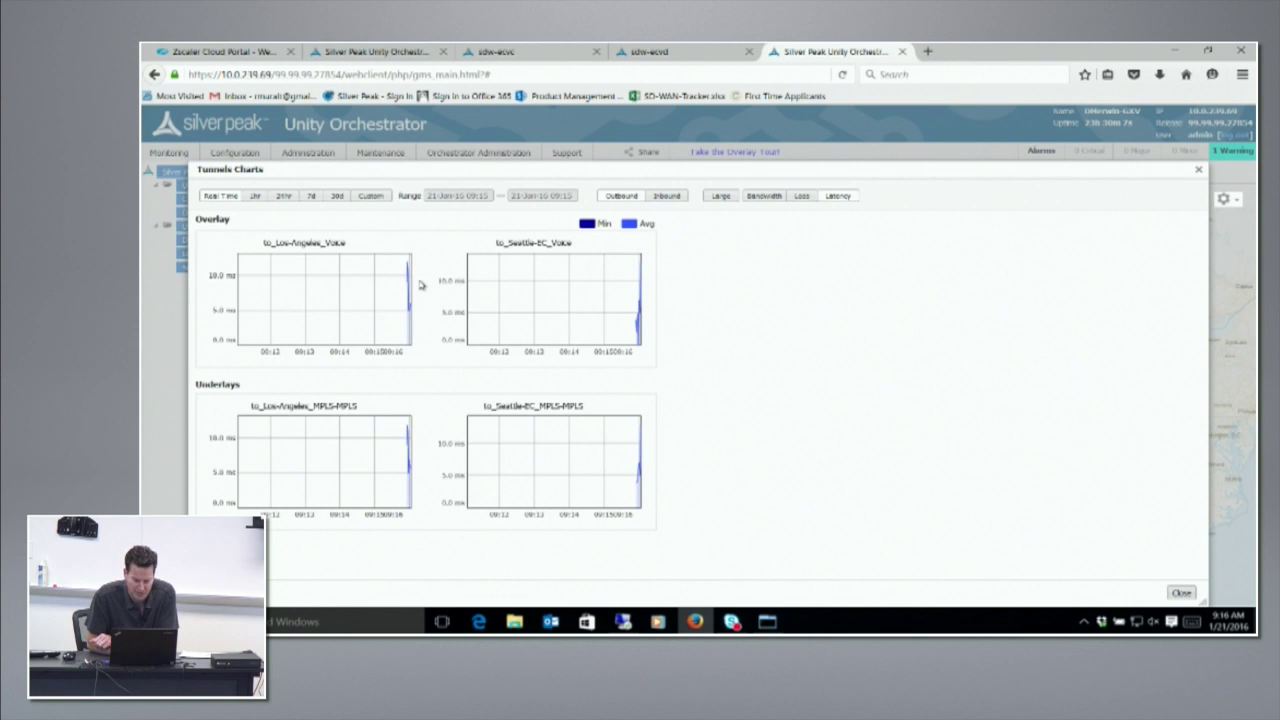
Compare loss and bandwidth charts, zoom both Voice tunnel charts, then display latency in milliseconds.
click(811, 196)
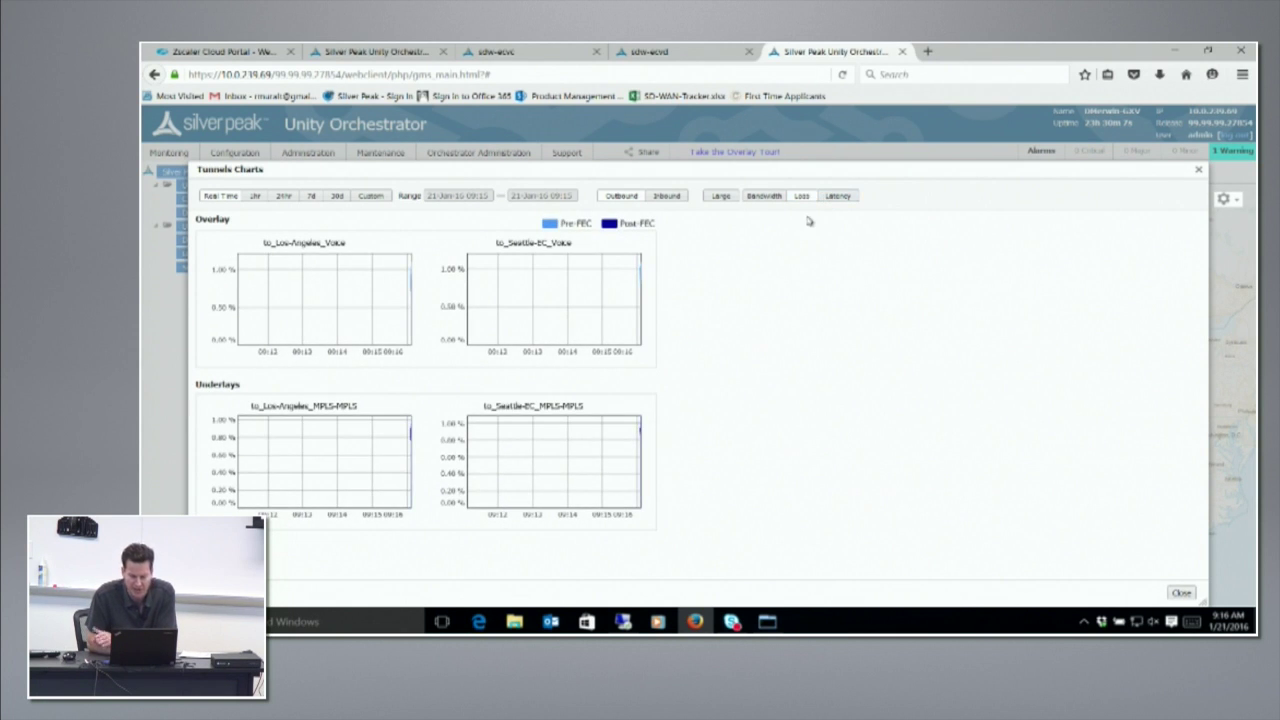
click(772, 199)
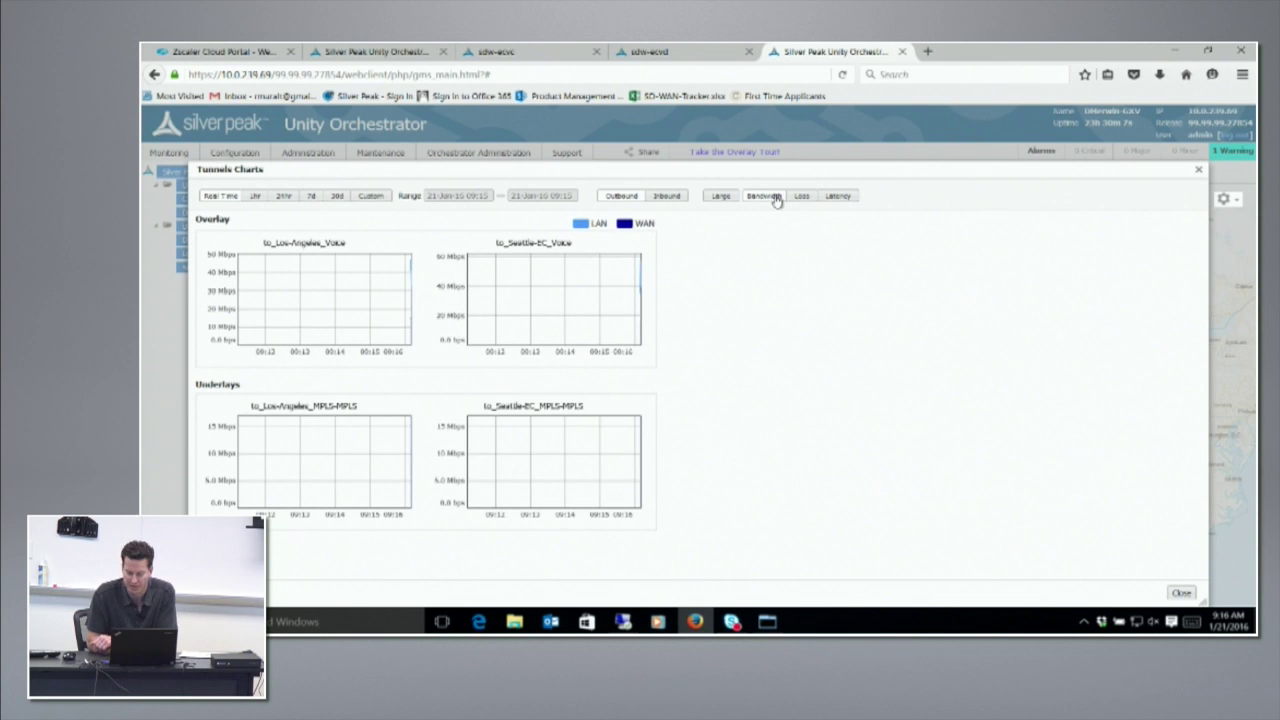
drag(370, 310, 407, 313)
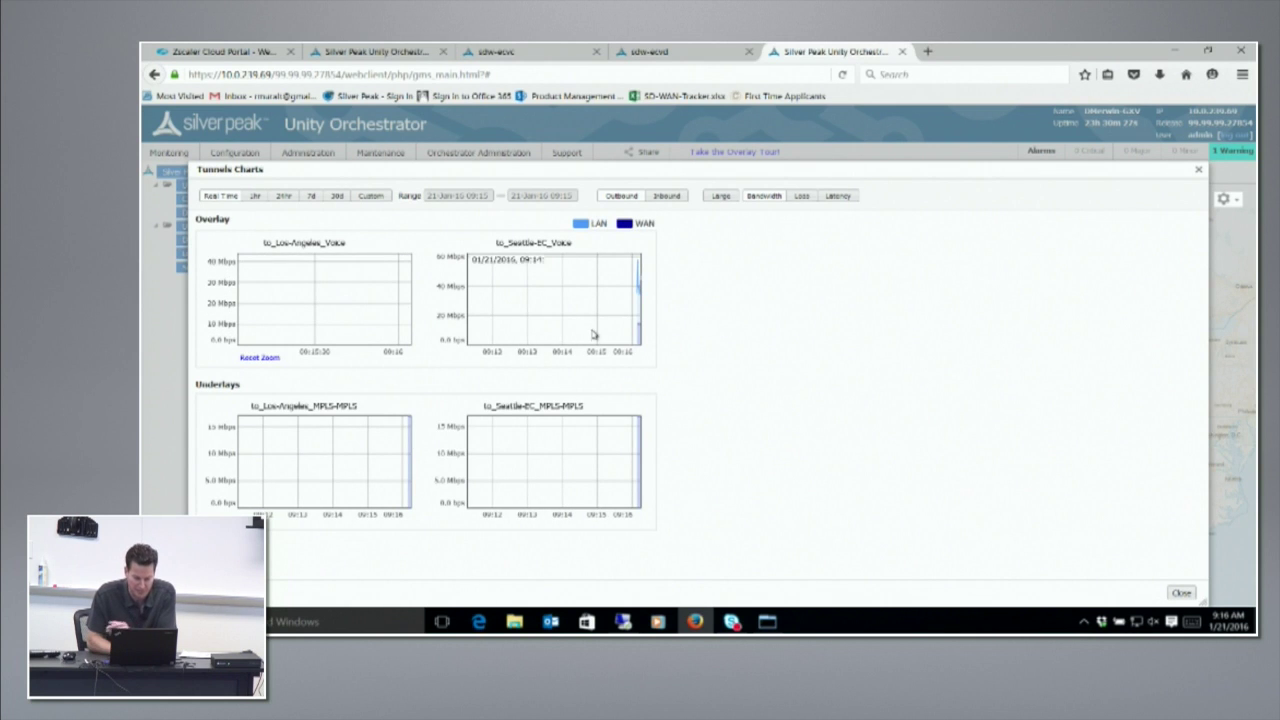
drag(608, 331, 642, 331)
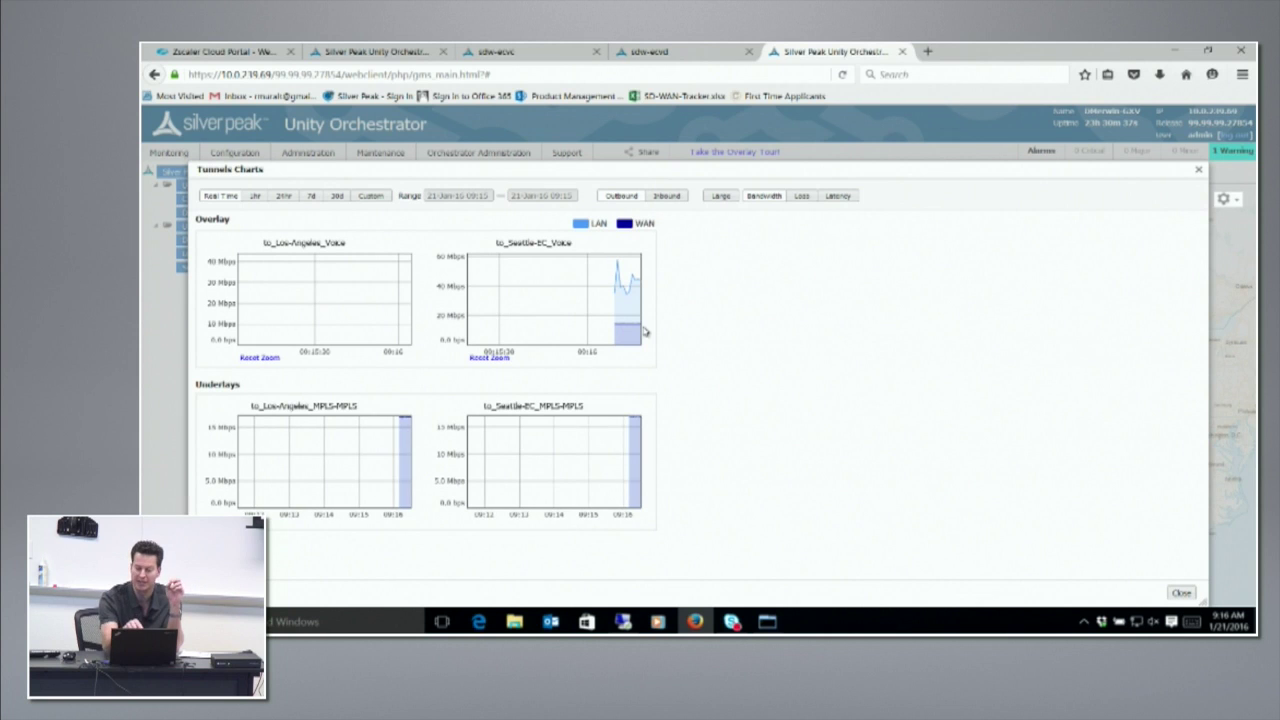
click(837, 198)
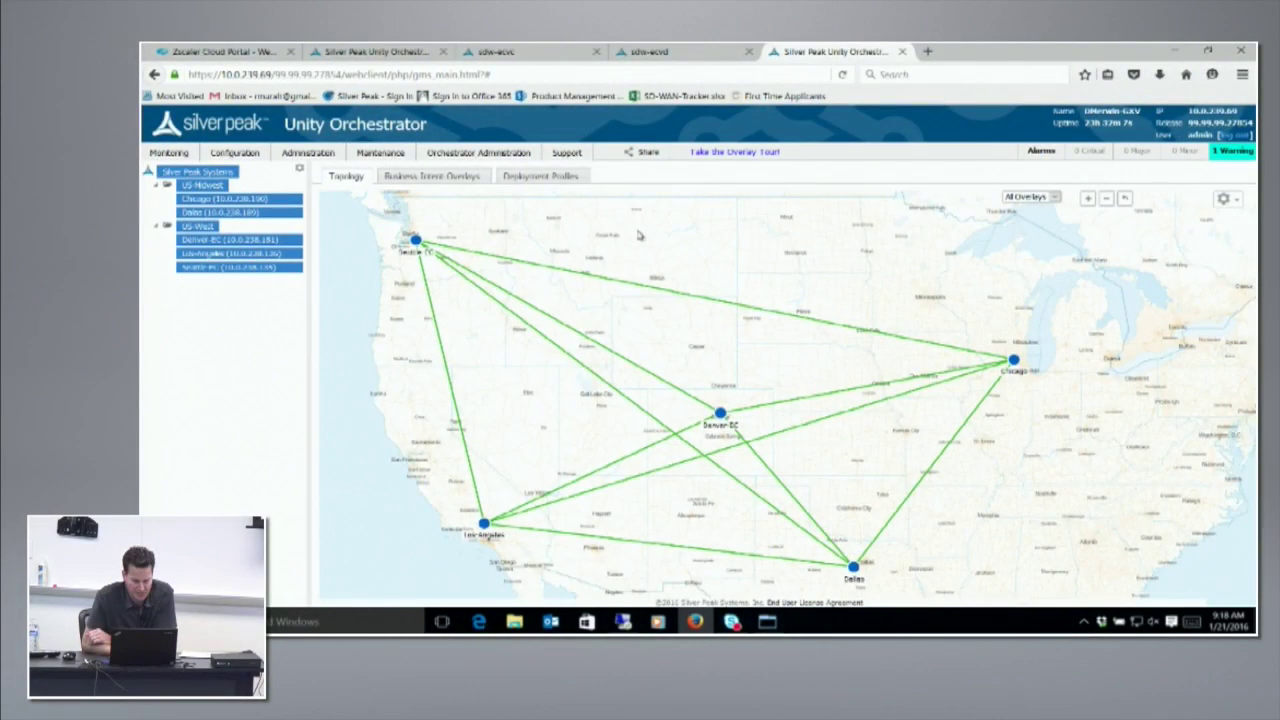
Close the Tunnels Charts window to get back to the Topology tab's site map.
click(457, 176)
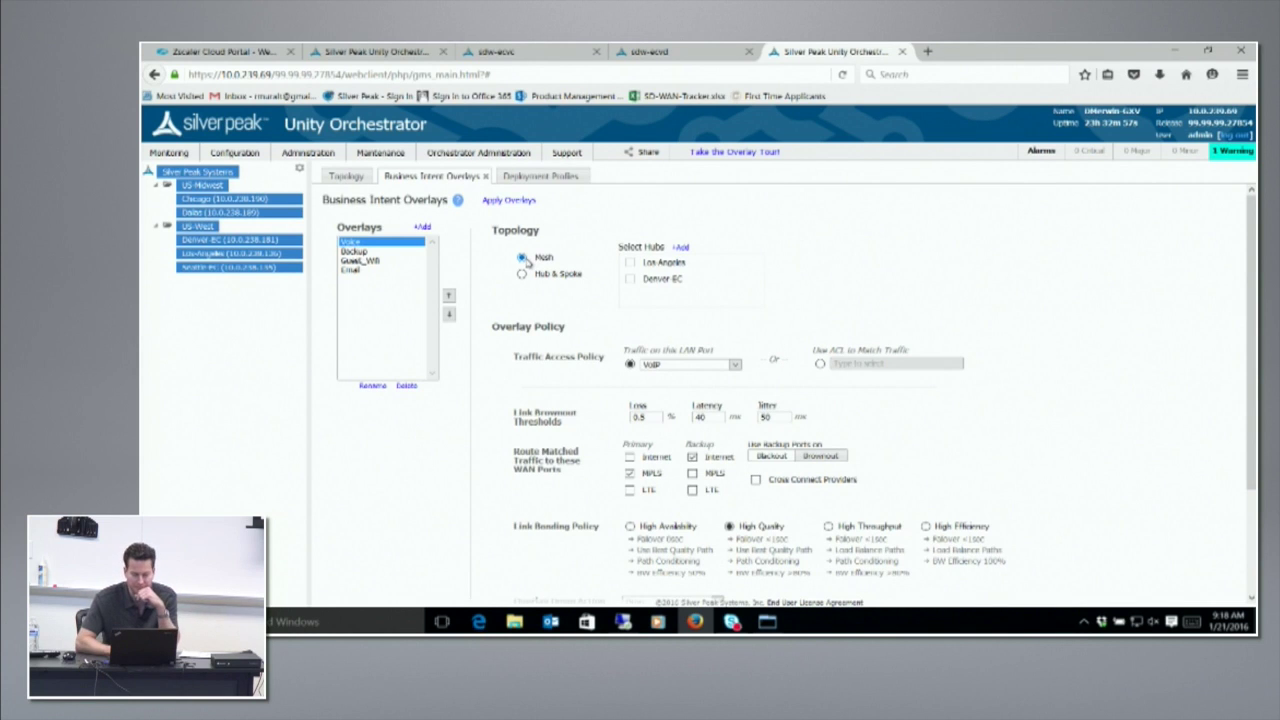
Look at the Backup overlay's settings, then return to the Voice overlay.
click(384, 251)
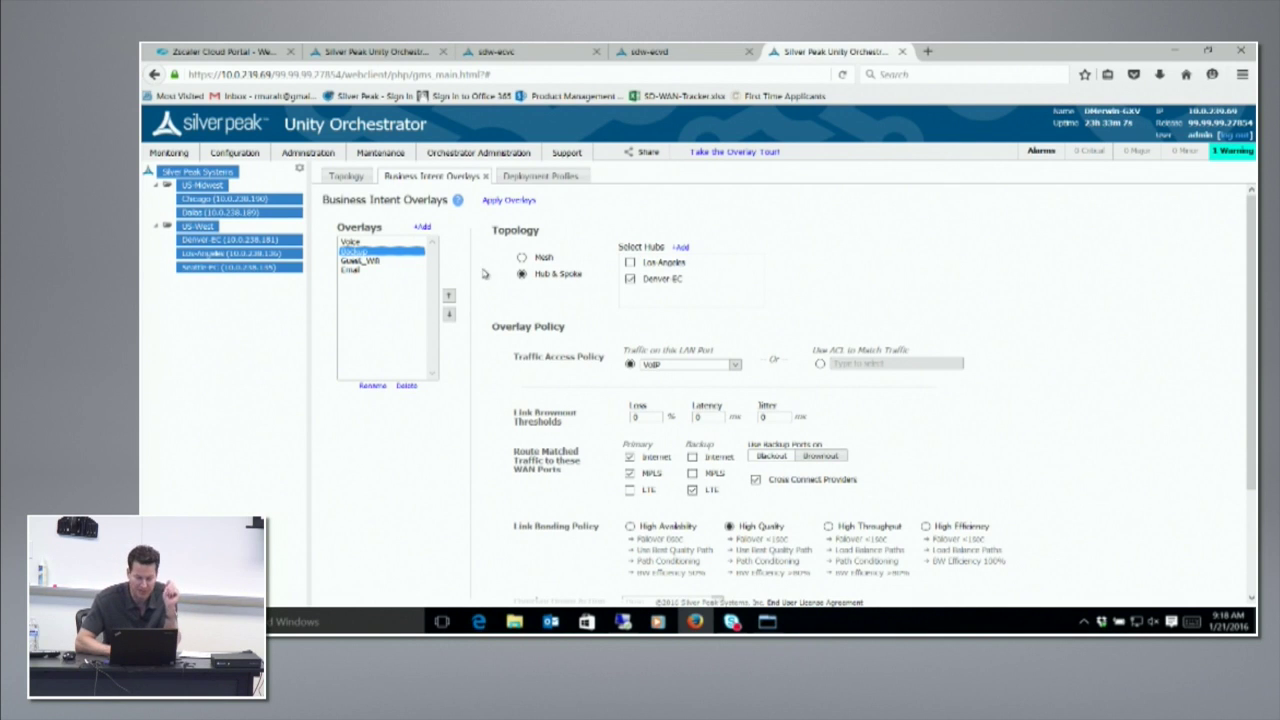
click(390, 243)
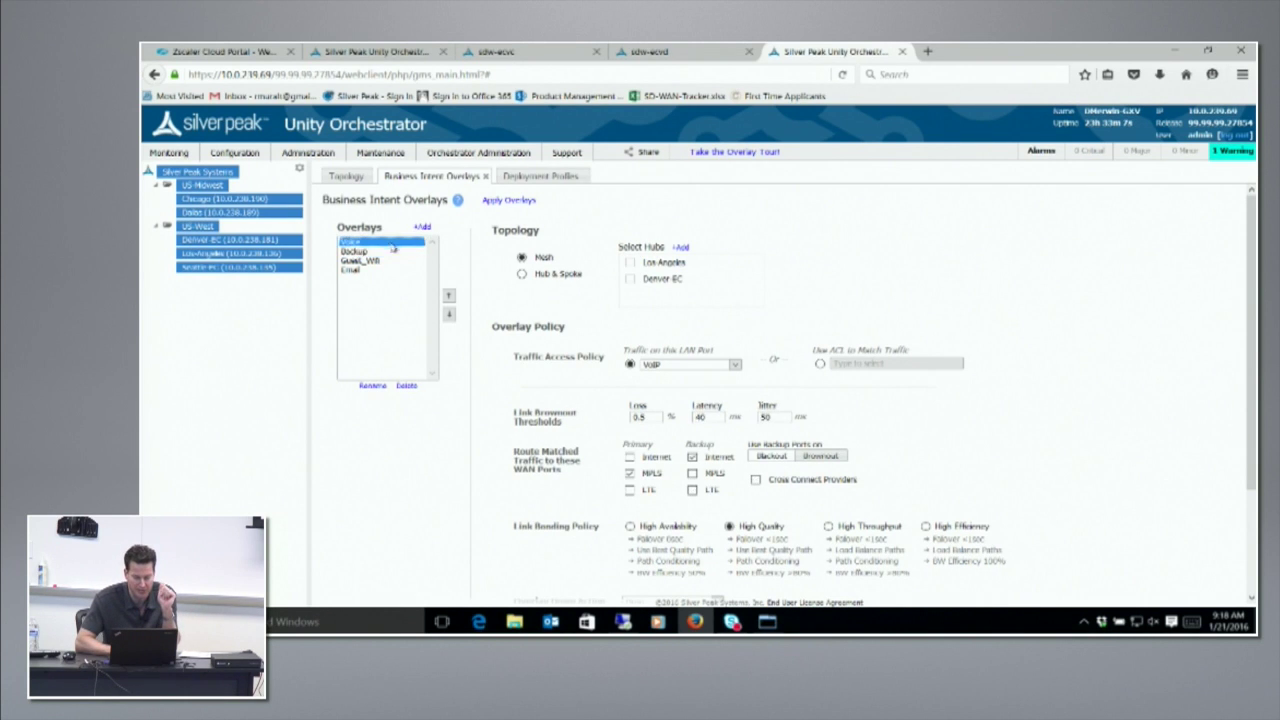
Set the Voice overlay's link bonding policy to High Efficiency and select the jitter threshold value.
scroll(582, 331, down, 1)
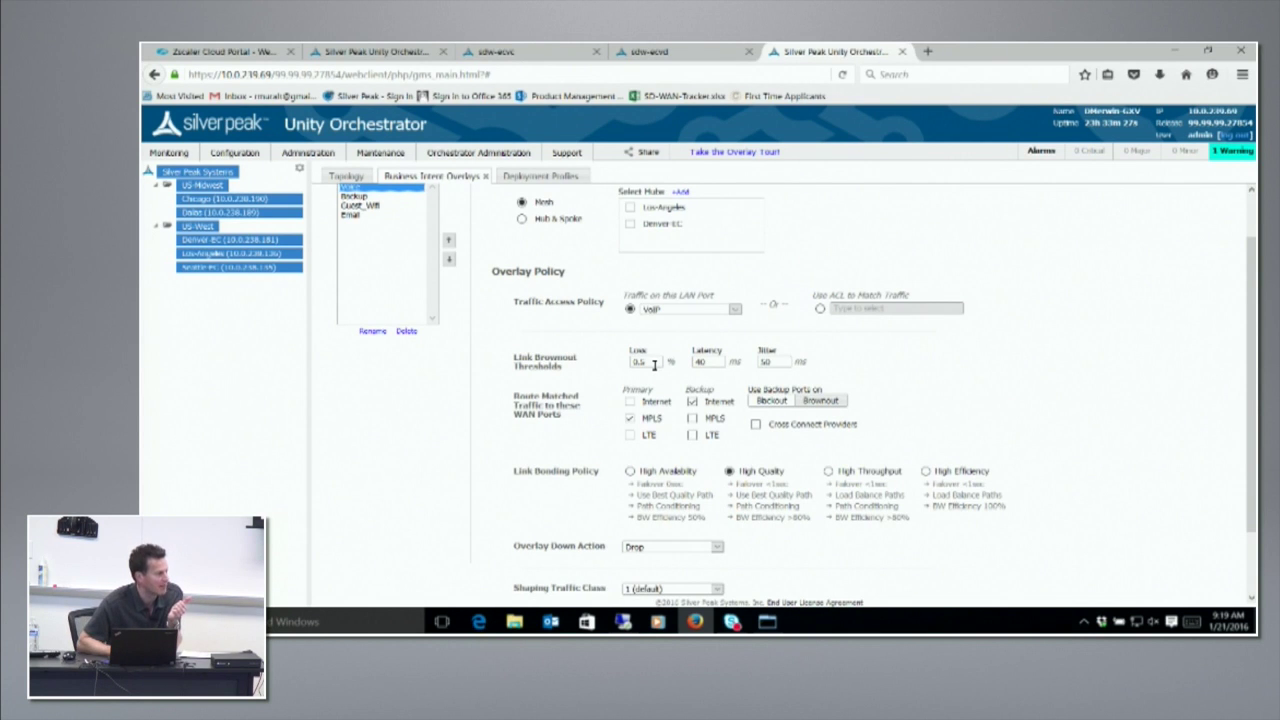
scroll(811, 377, down, 1)
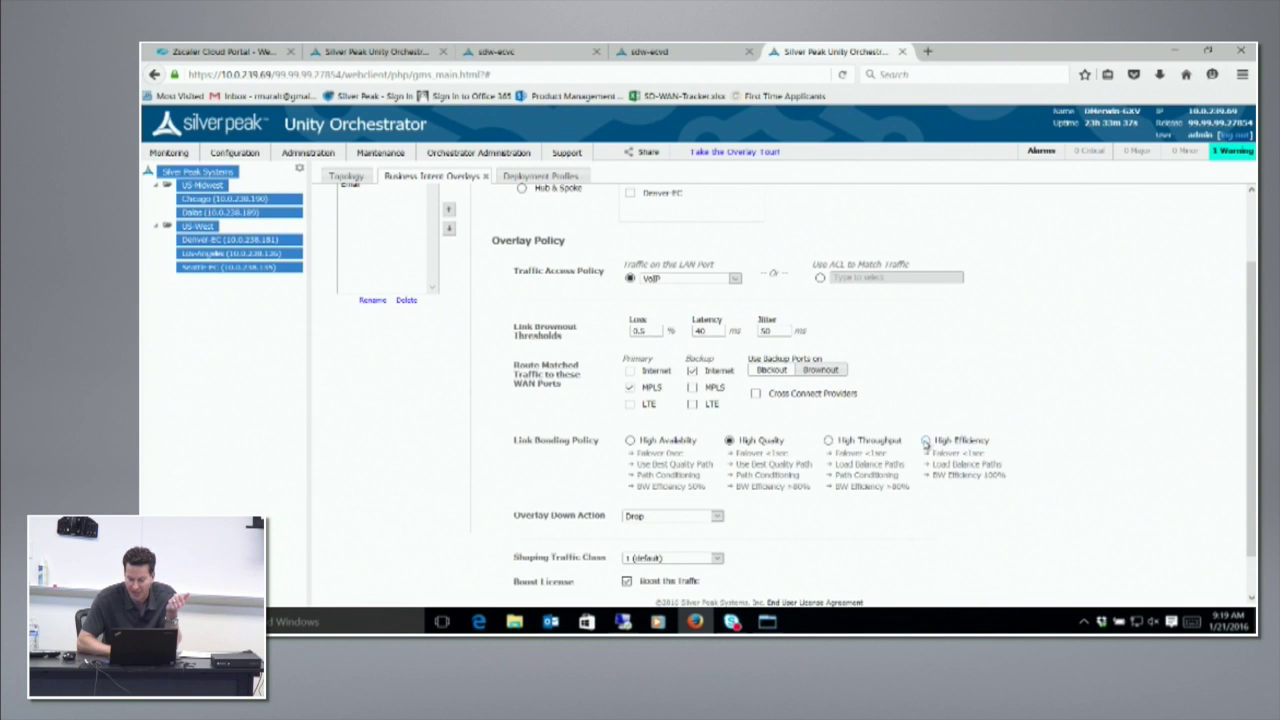
click(926, 441)
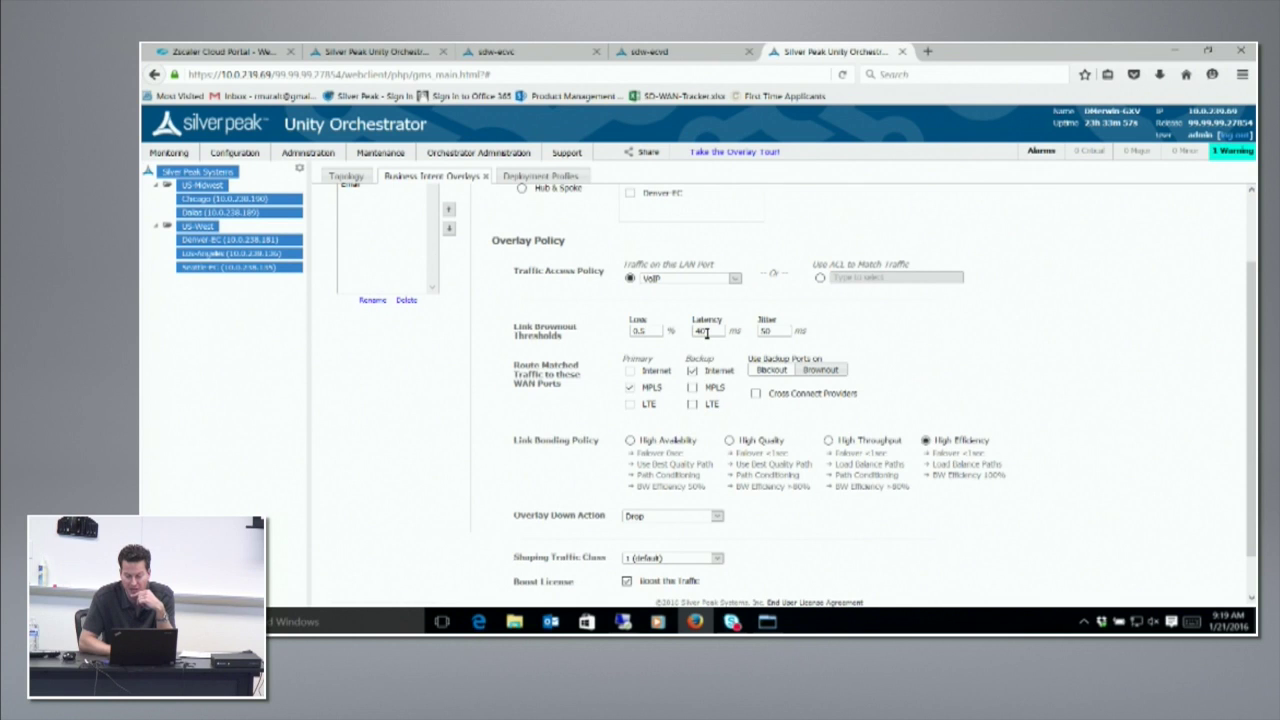
double_click(767, 334)
Set the Voice overlay's jitter threshold to 10 ms and keep High Availability bonding.
text(10)
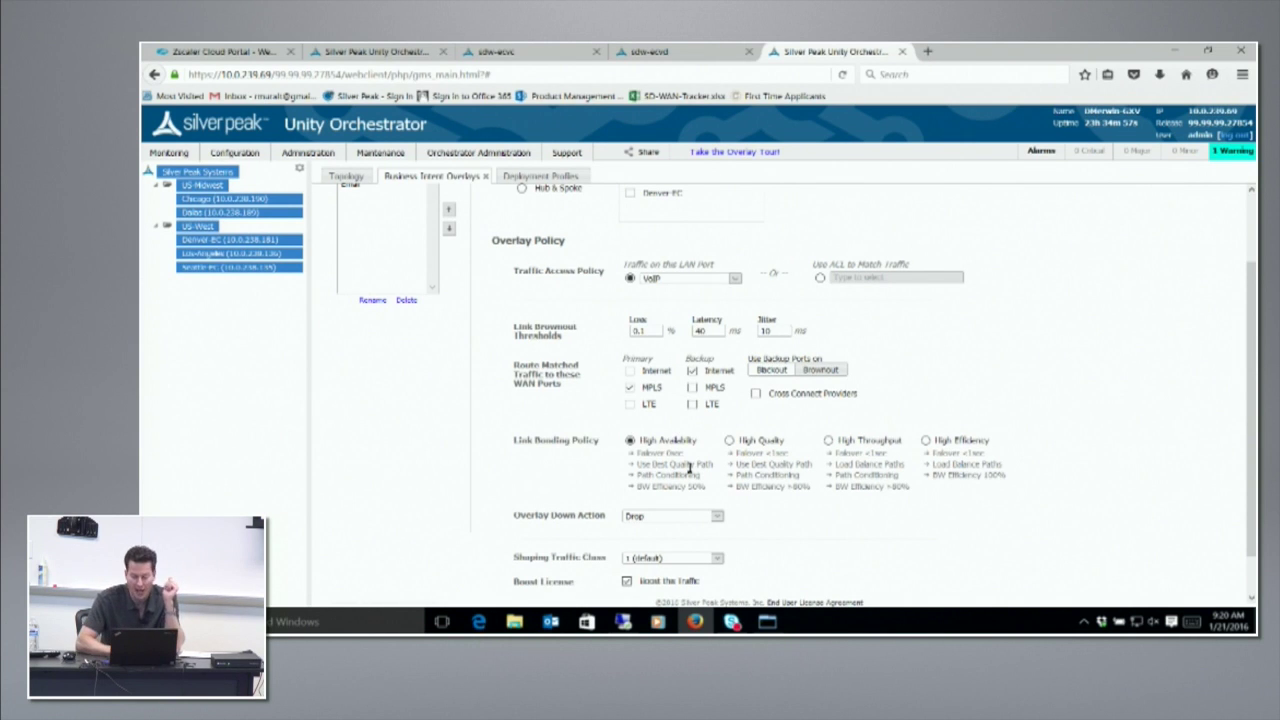
click(659, 450)
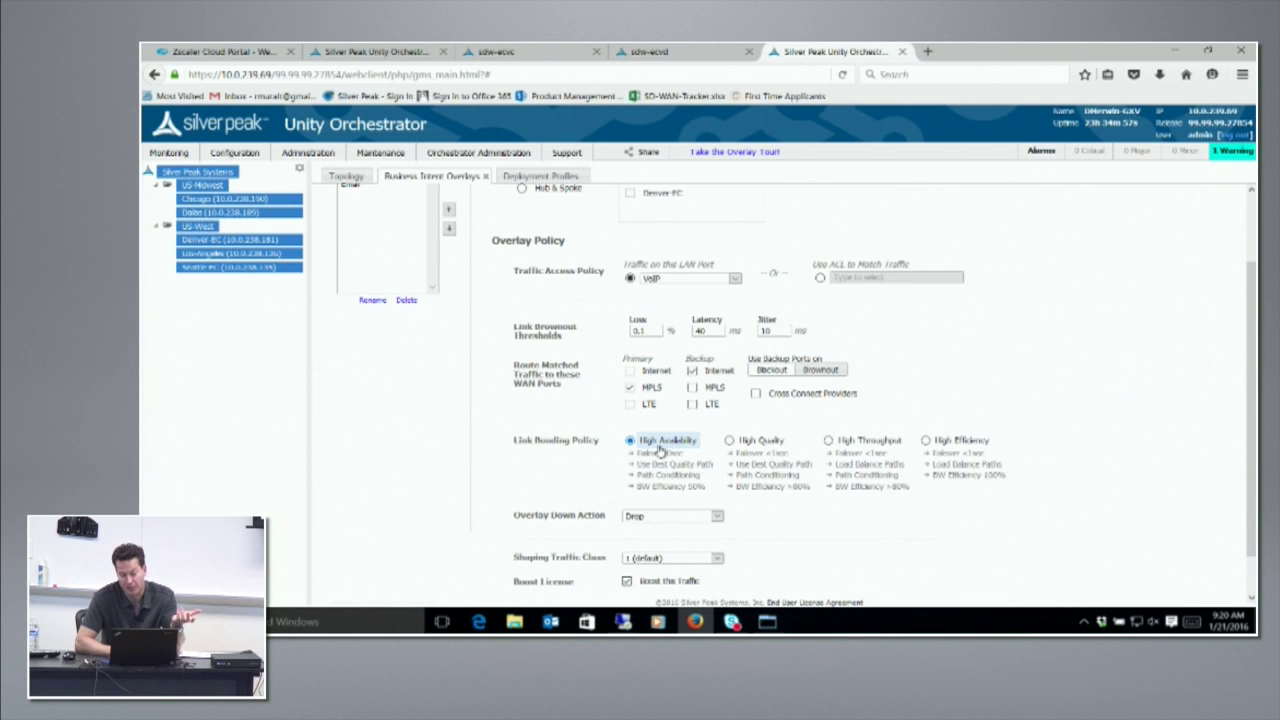
click(874, 411)
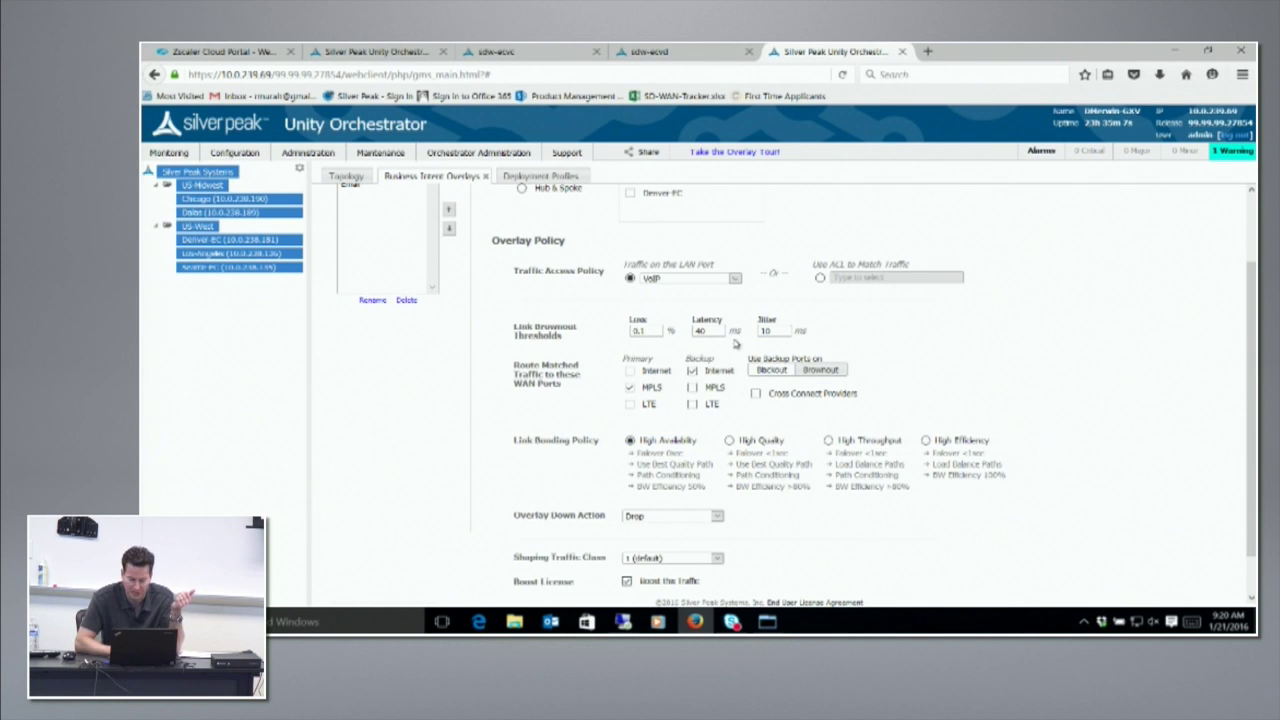
scroll(736, 343, down, 1)
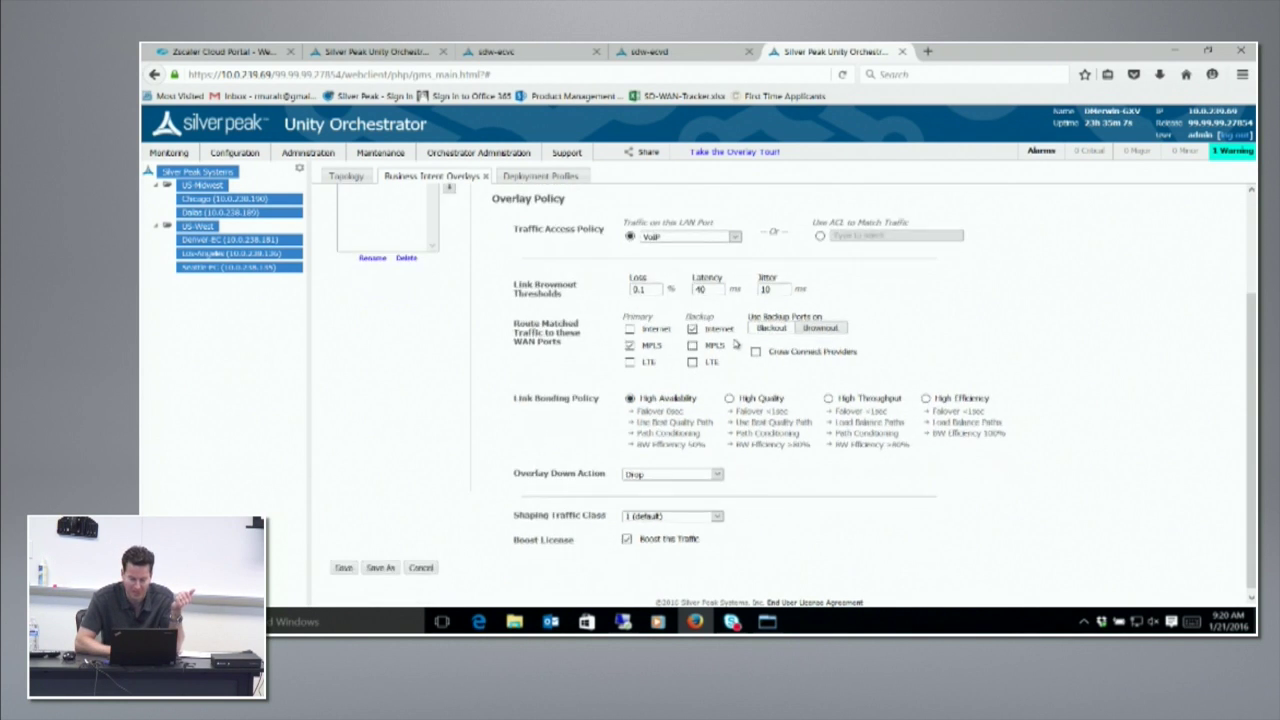
click(627, 540)
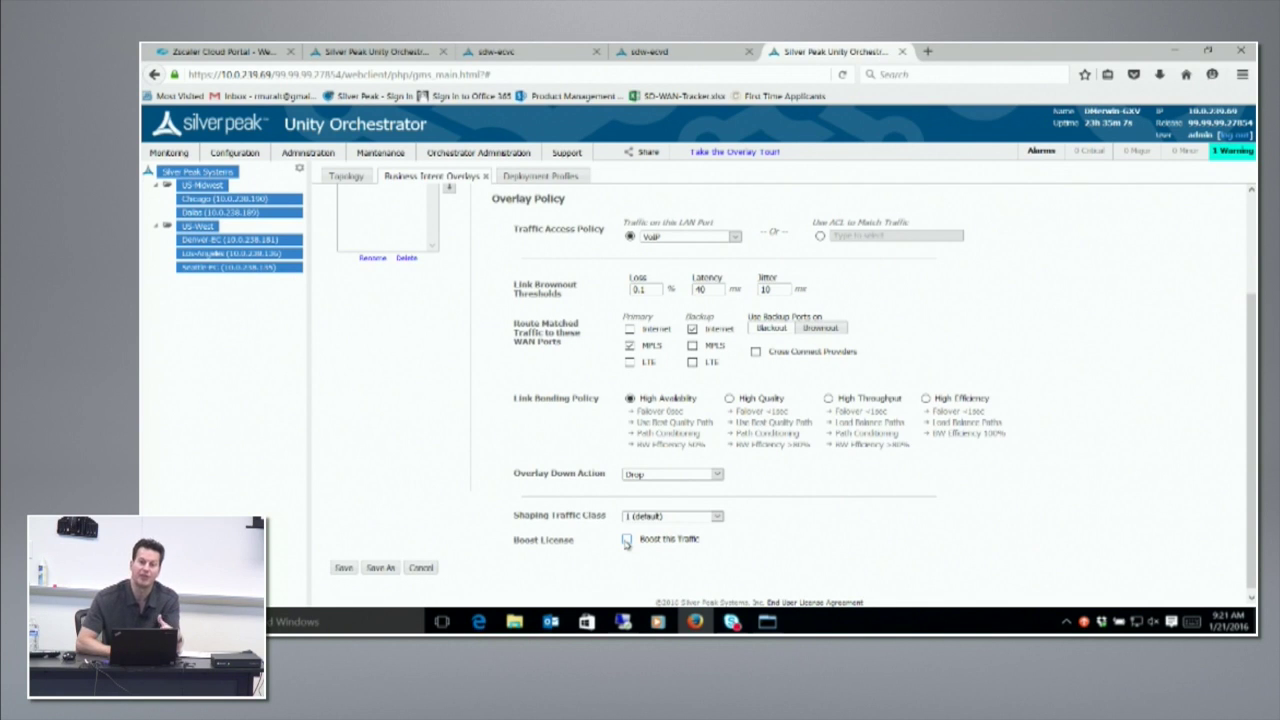
click(627, 540)
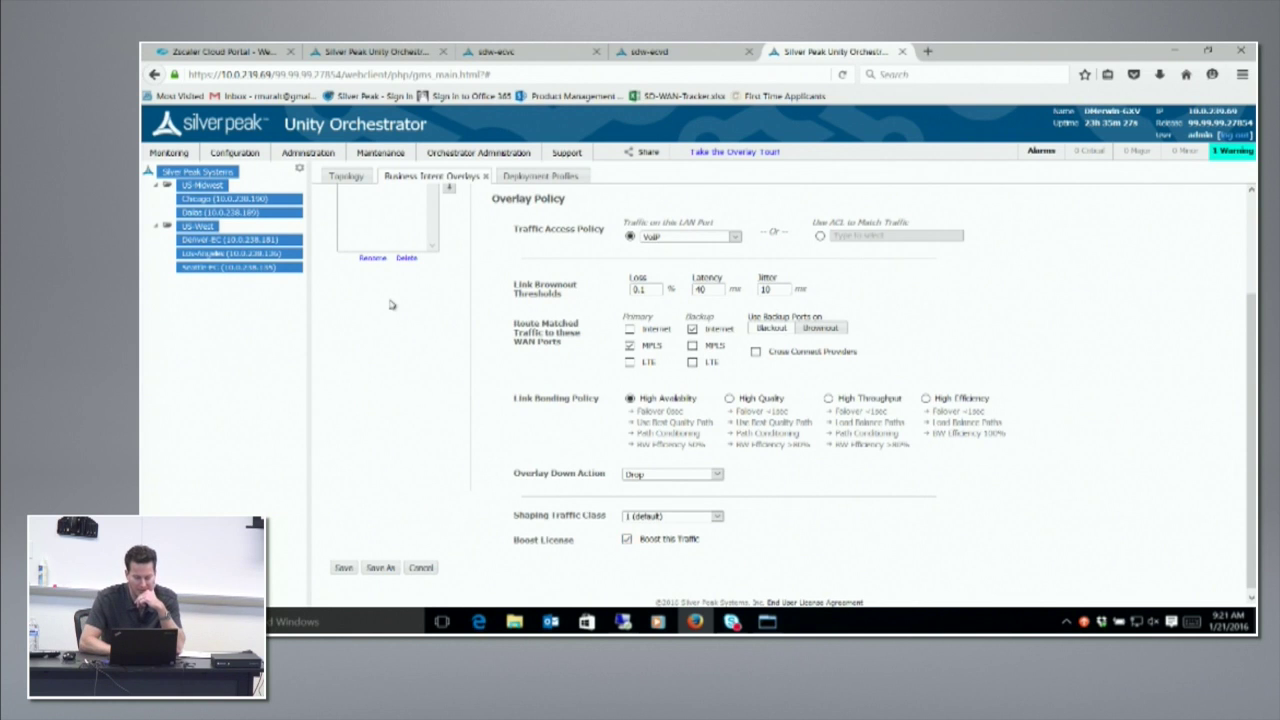
scroll(391, 304, up, 3)
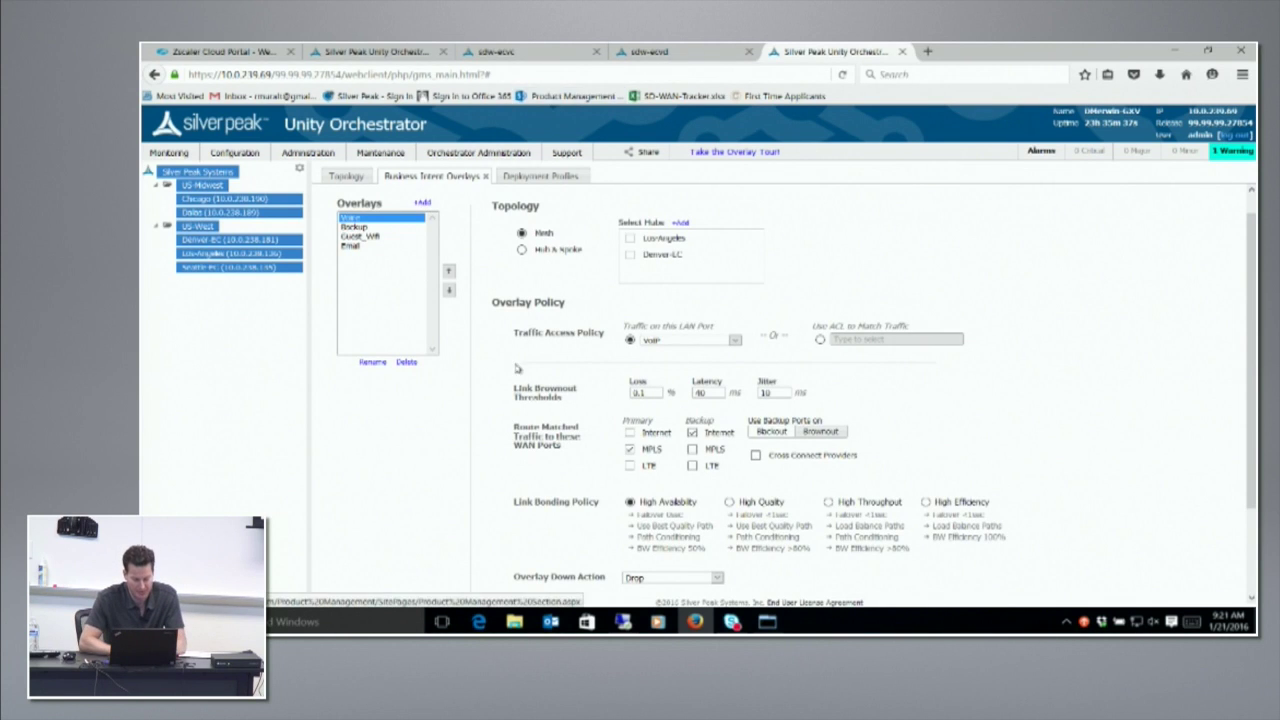
mouse_move(623, 621)
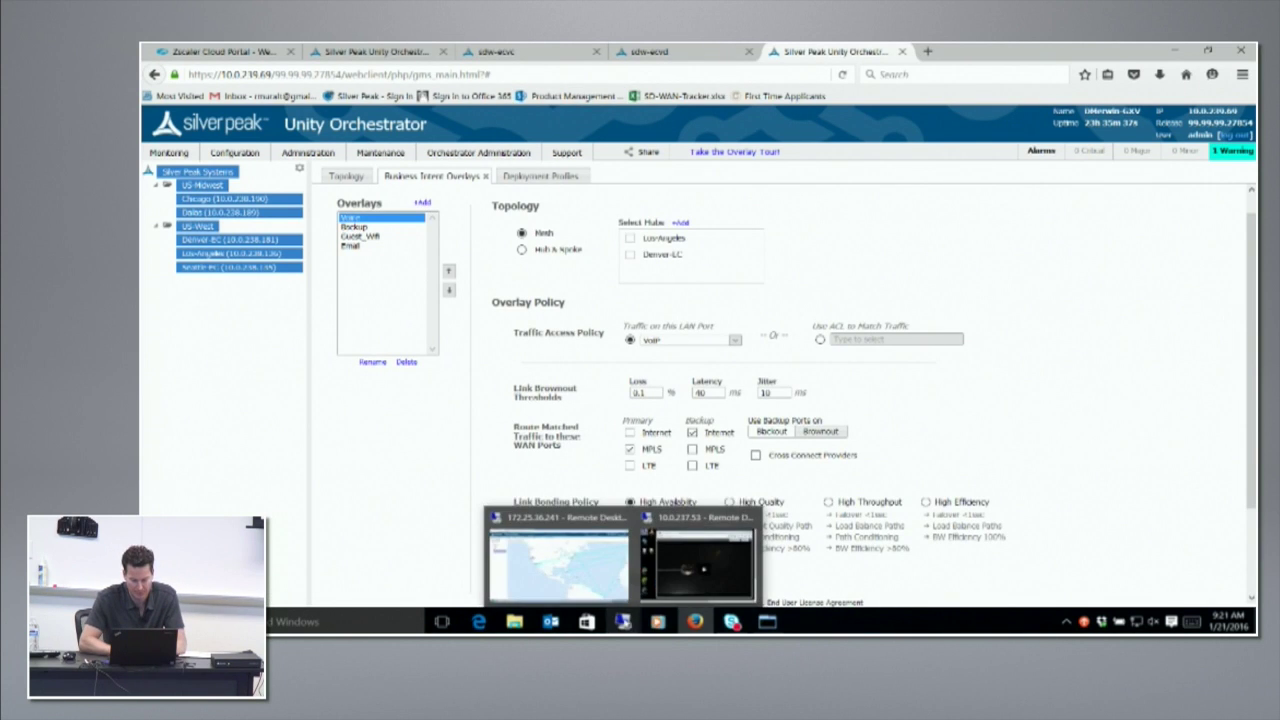
mouse_move(612, 590)
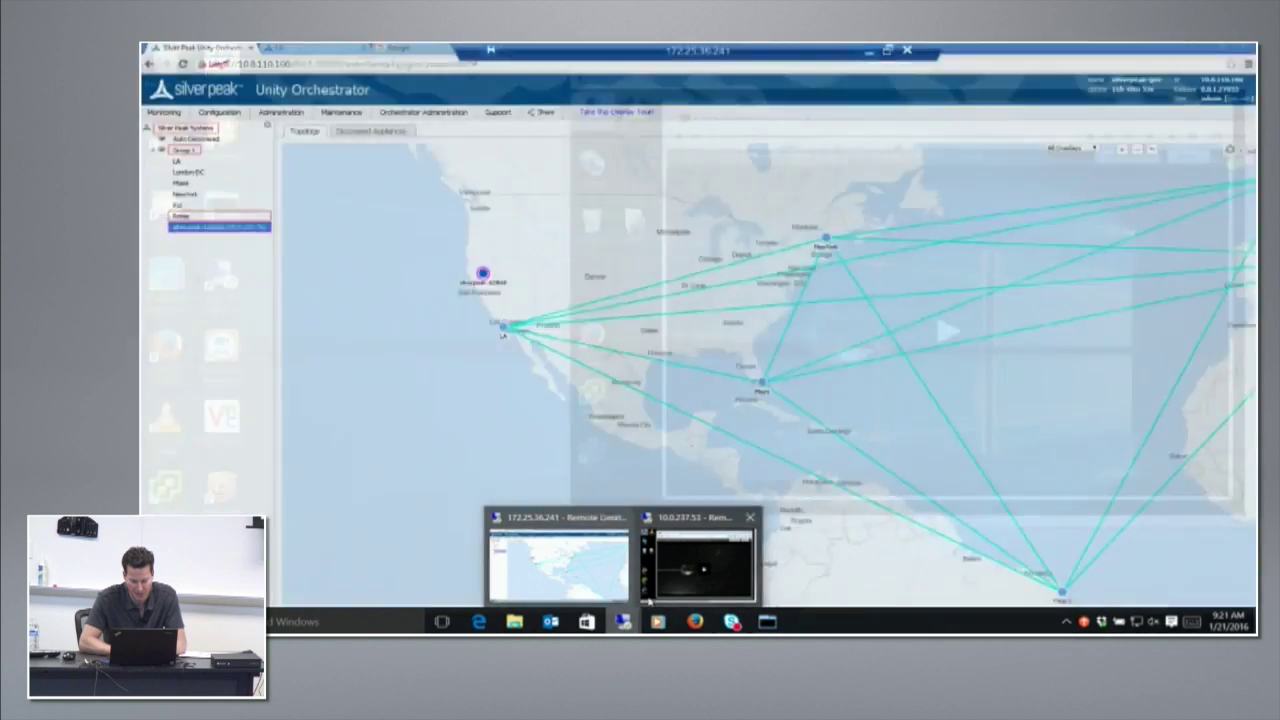
Bring the demo client's Remote Desktop session, with the space video in Firefox, to the front.
click(649, 598)
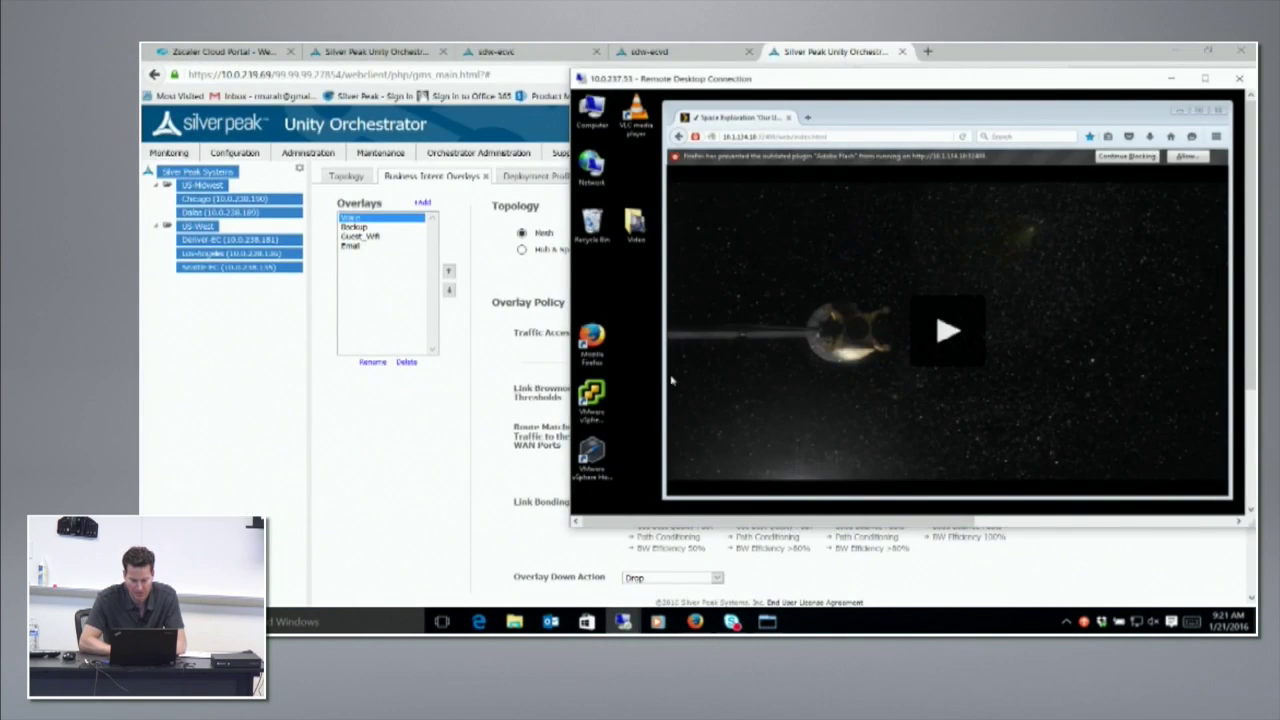